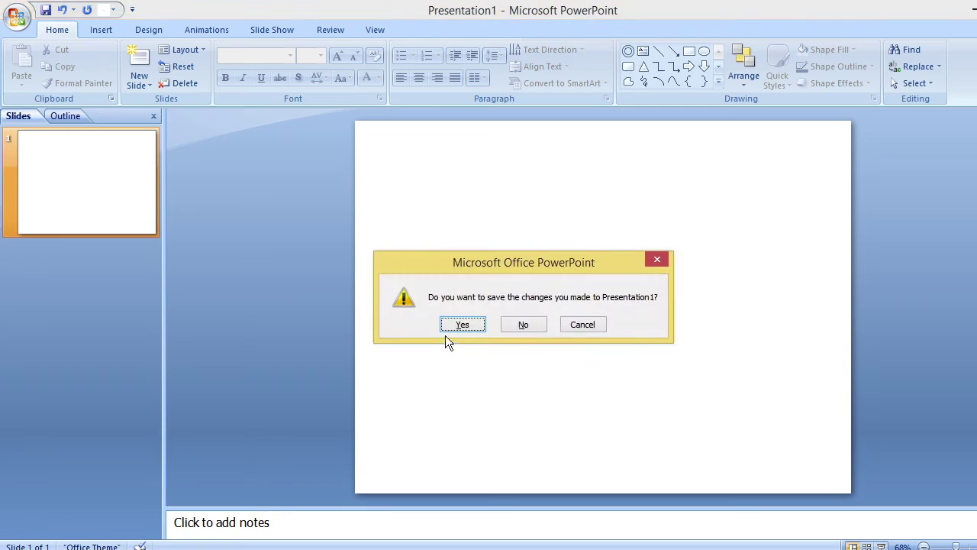
- Dismiss the save-changes prompt to return to the blank Presentation1 slide
{"action": "left_click", "coordinate": [651, 264]}
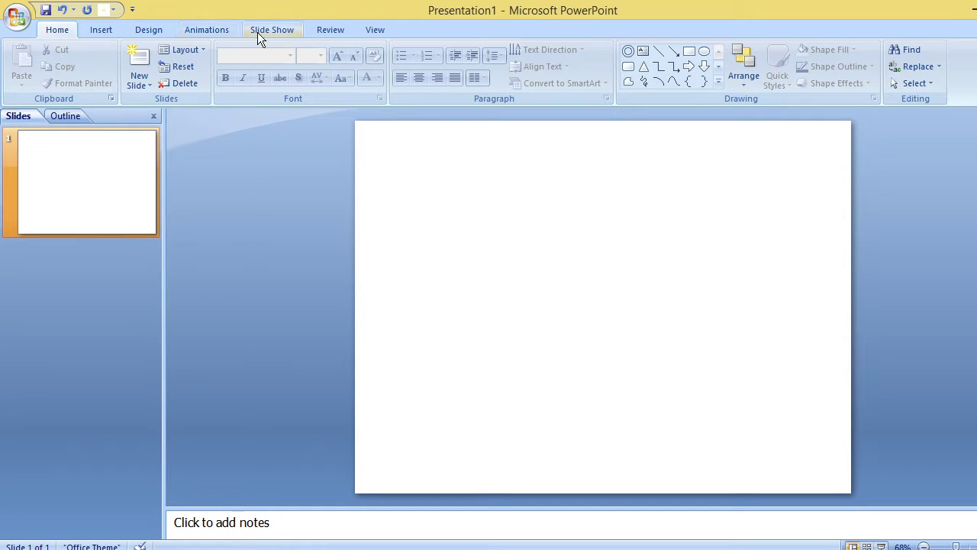
- Draw a blue donut shape, centre it on the slide and widen its hole into a thin ring
{"action": "left_click", "coordinate": [101, 31]}
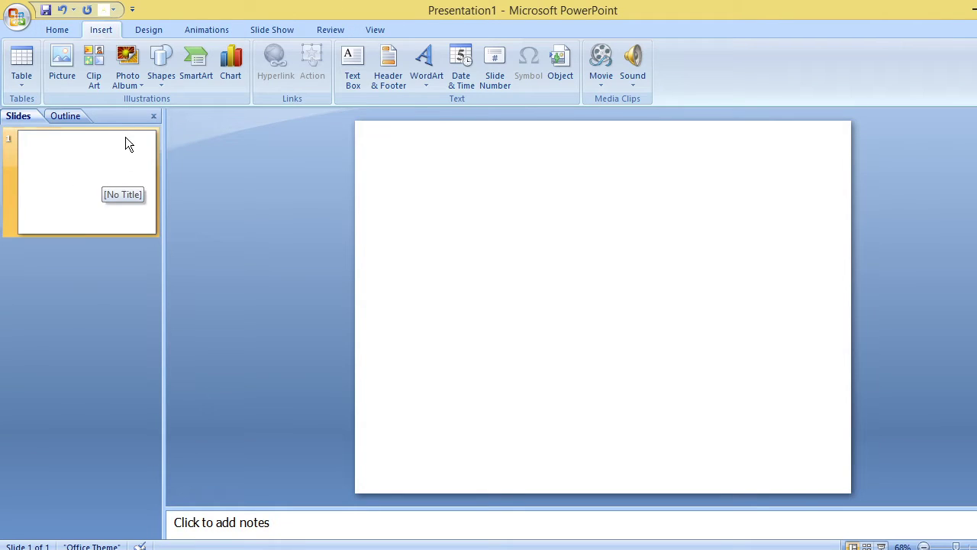
{"action": "left_click", "coordinate": [161, 86]}
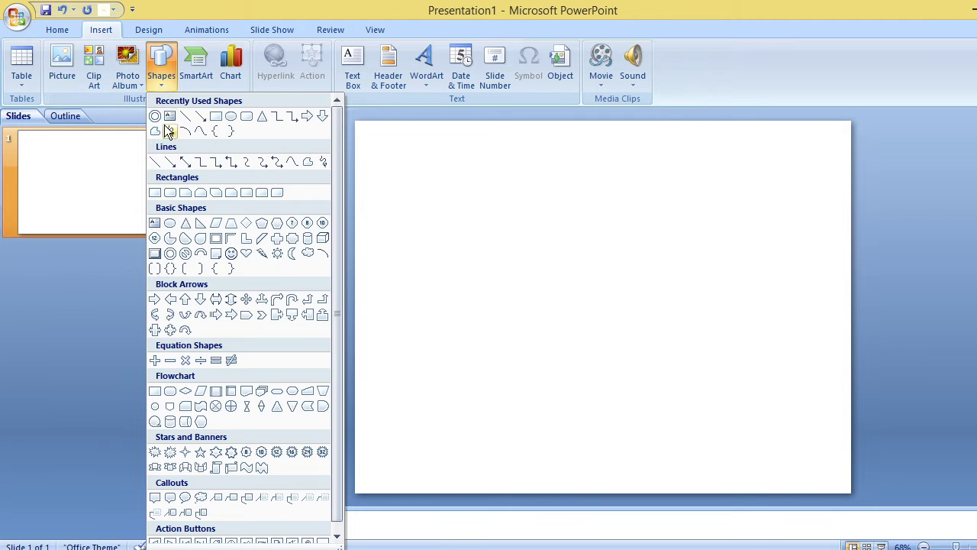
{"action": "left_click", "coordinate": [171, 256]}
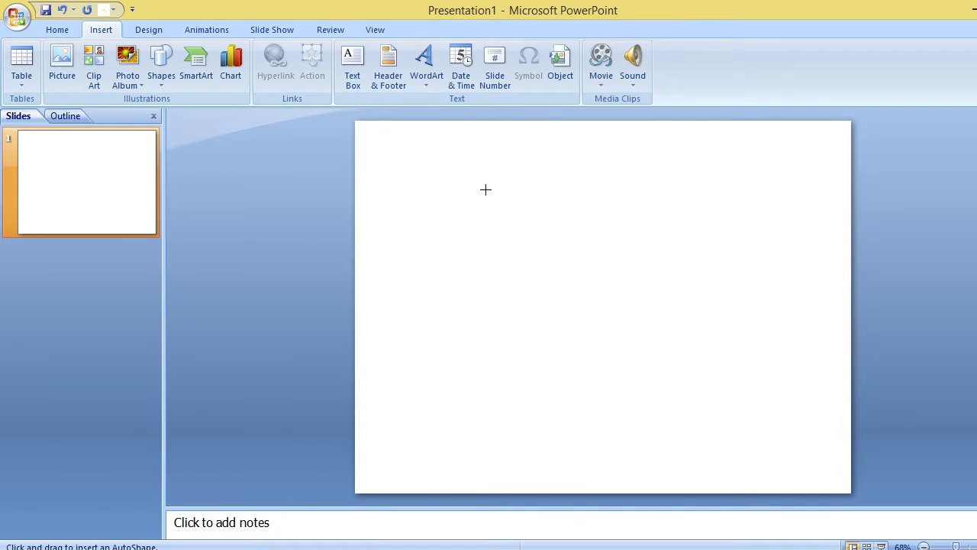
{"action": "left_click_drag", "start_coordinate": [486, 189], "coordinate": [665, 341]}
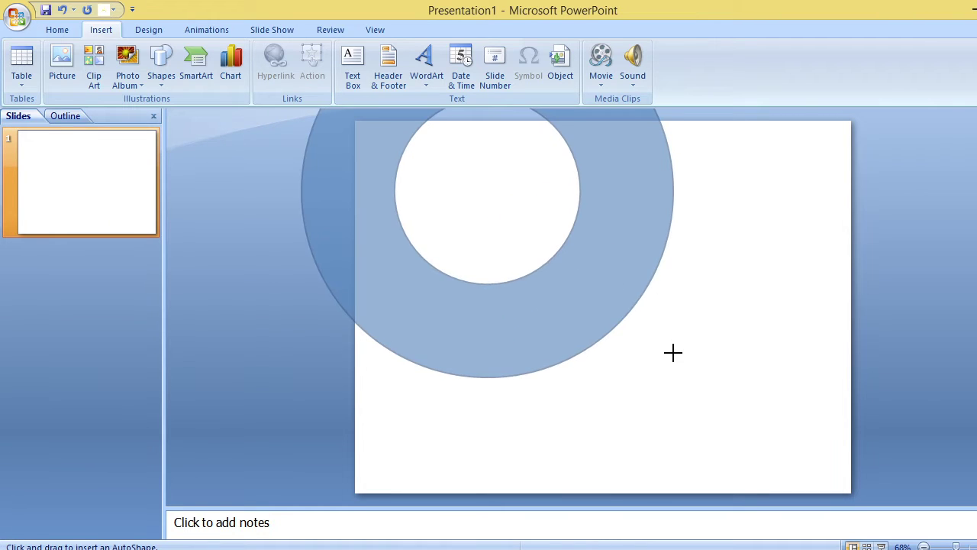
{"action": "left_click_drag", "start_coordinate": [664, 341], "coordinate": [578, 237]}
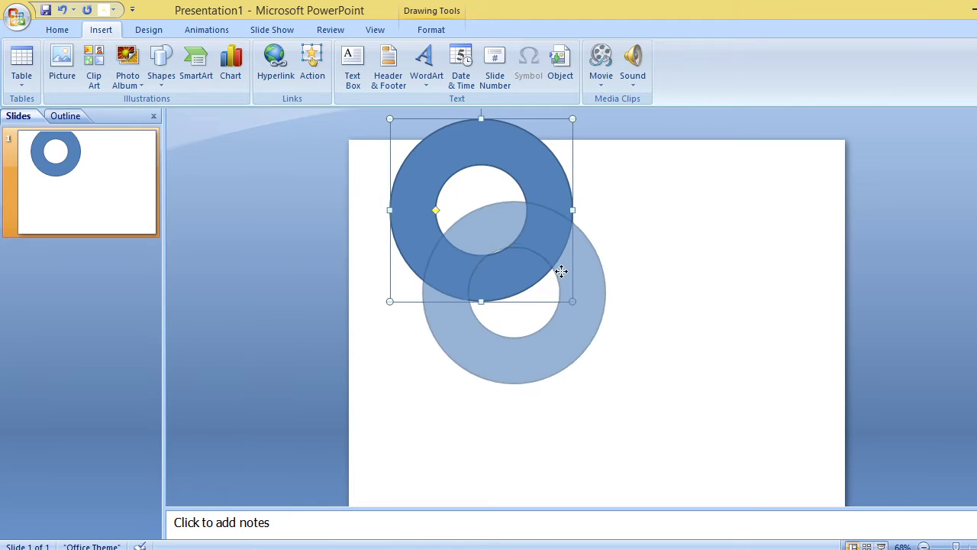
{"action": "left_click_drag", "start_coordinate": [527, 187], "coordinate": [610, 310]}
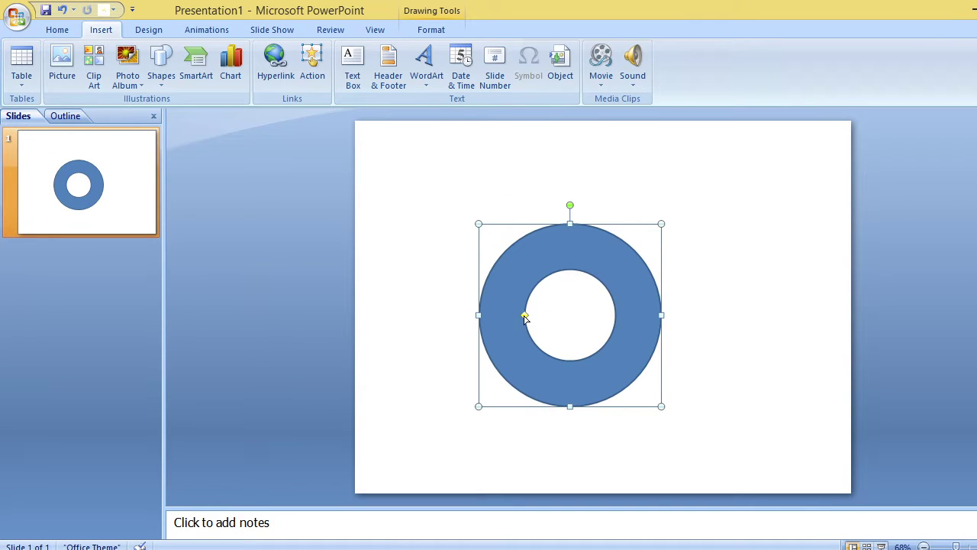
{"action": "left_click_drag", "start_coordinate": [525, 317], "coordinate": [503, 304]}
{"action": "left_click_drag", "start_coordinate": [502, 305], "coordinate": [508, 304]}
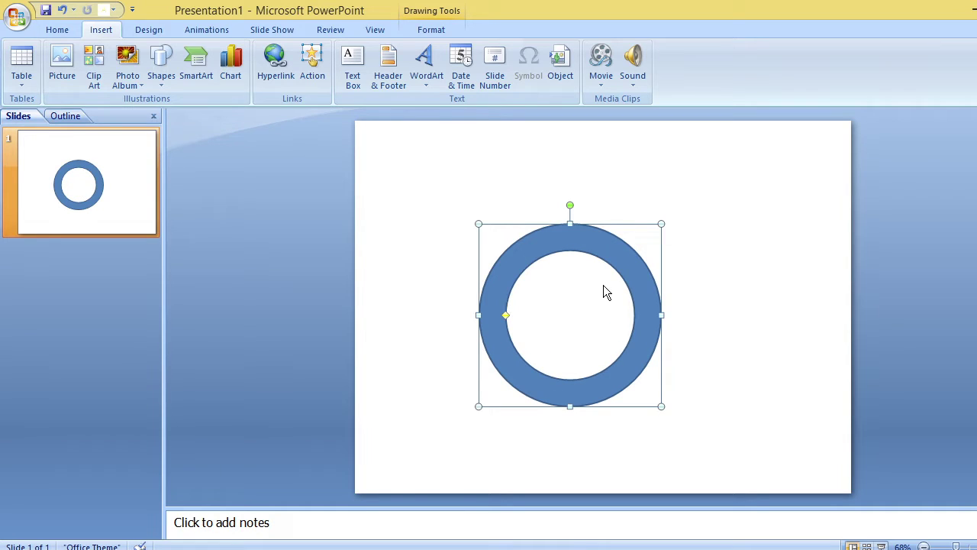
- Fill the ring with the olive theme colour
{"action": "left_click", "coordinate": [436, 35]}
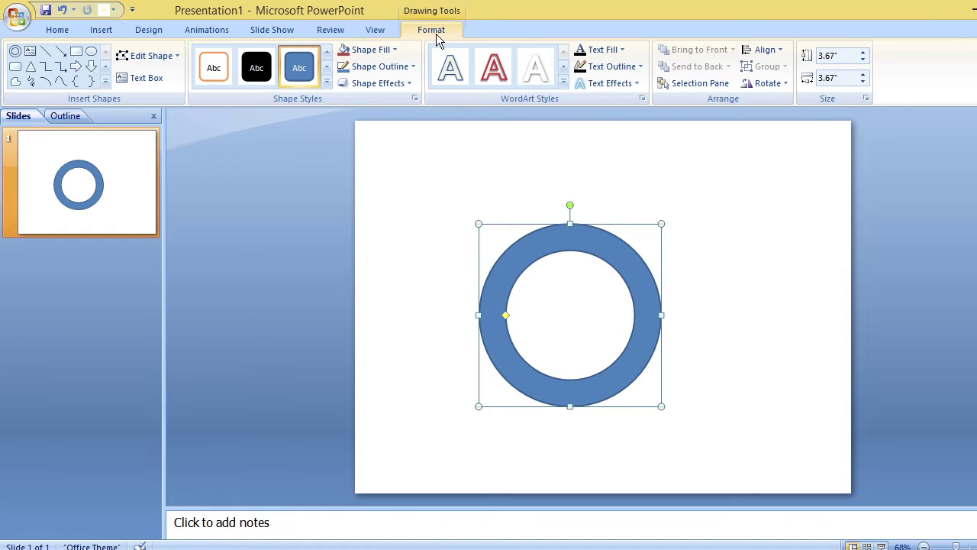
{"action": "left_click", "coordinate": [396, 53]}
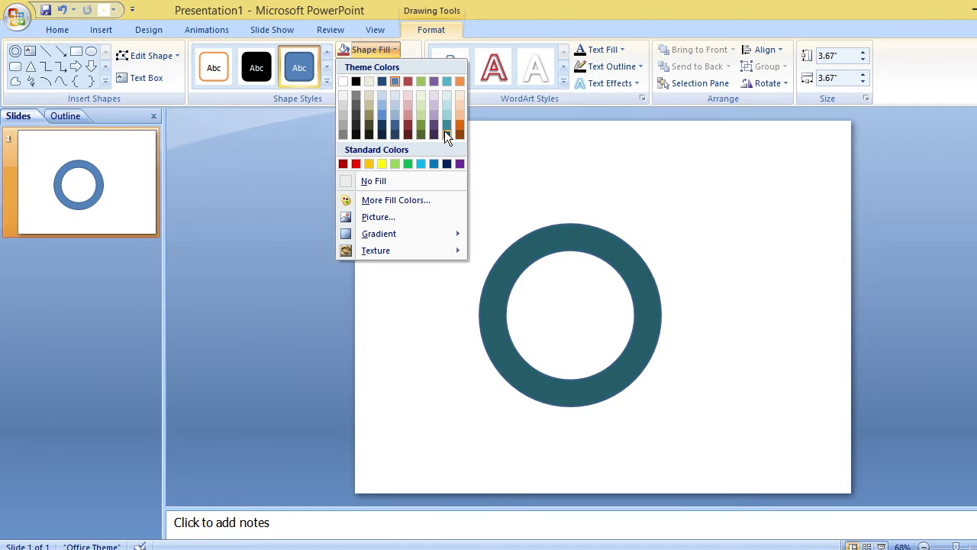
{"action": "left_click", "coordinate": [369, 119]}
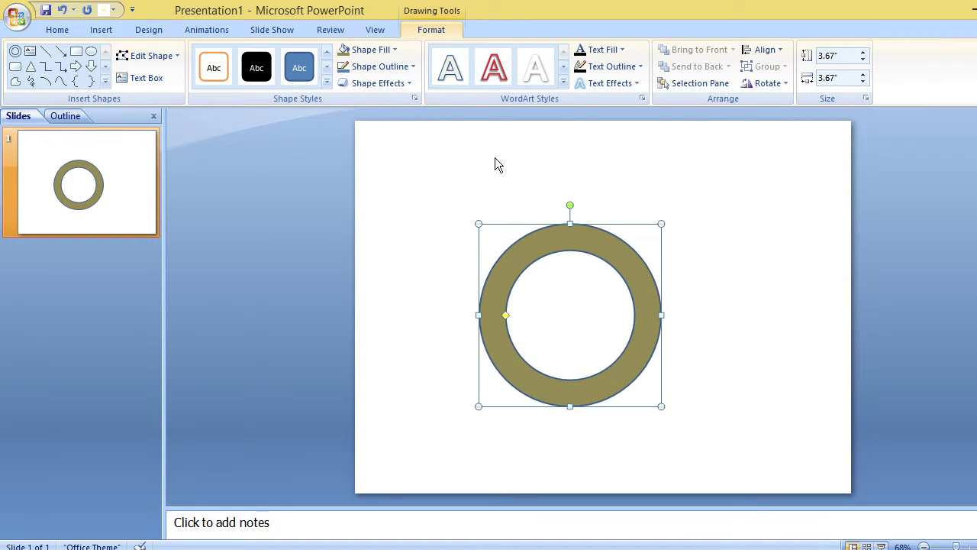
- Thicken the ring's outline weight to 2¼ pt and deselect it
{"action": "left_click", "coordinate": [413, 70]}
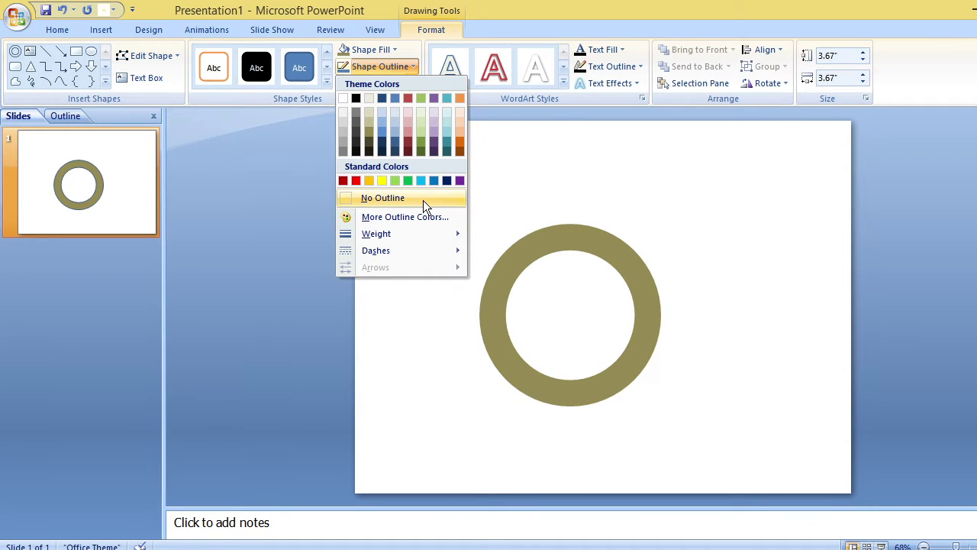
{"action": "mouse_move", "coordinate": [435, 232]}
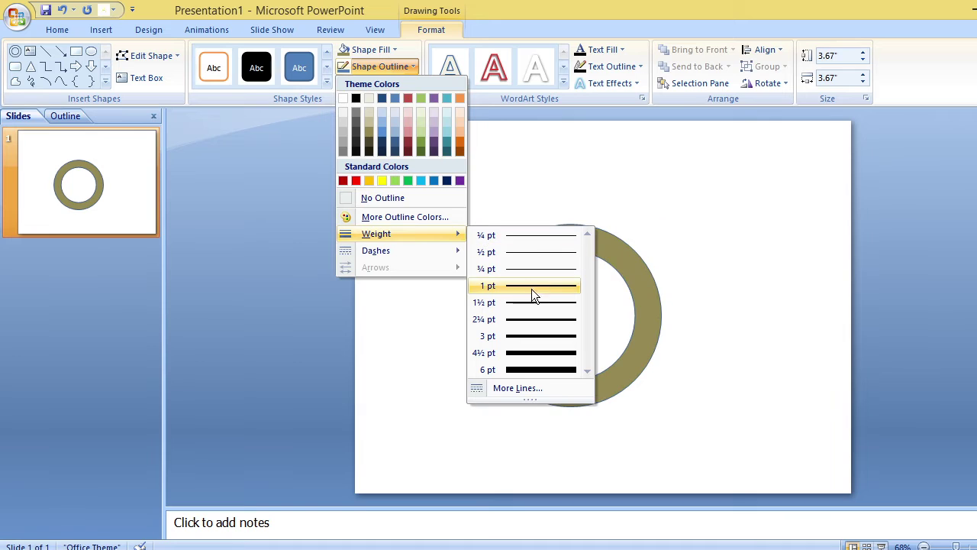
{"action": "left_click", "coordinate": [531, 333]}
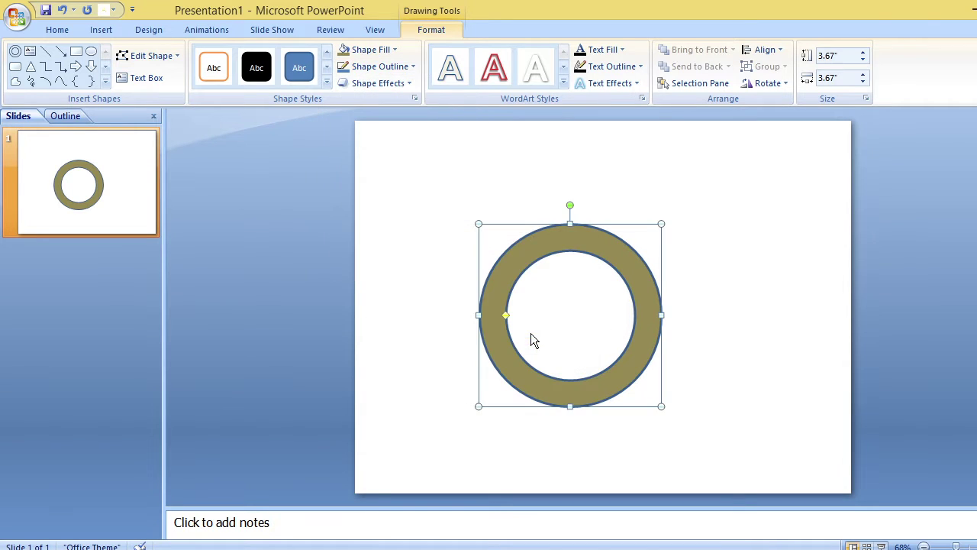
{"action": "left_click", "coordinate": [431, 176]}
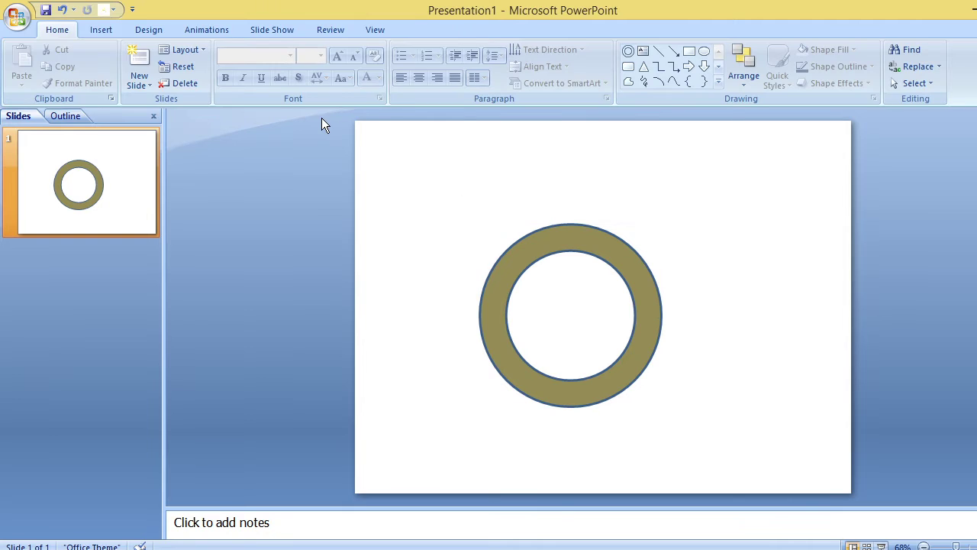
- Insert an outlined WordArt reading 'Javed wazir tech' and move it above the ring
{"action": "left_click", "coordinate": [112, 34]}
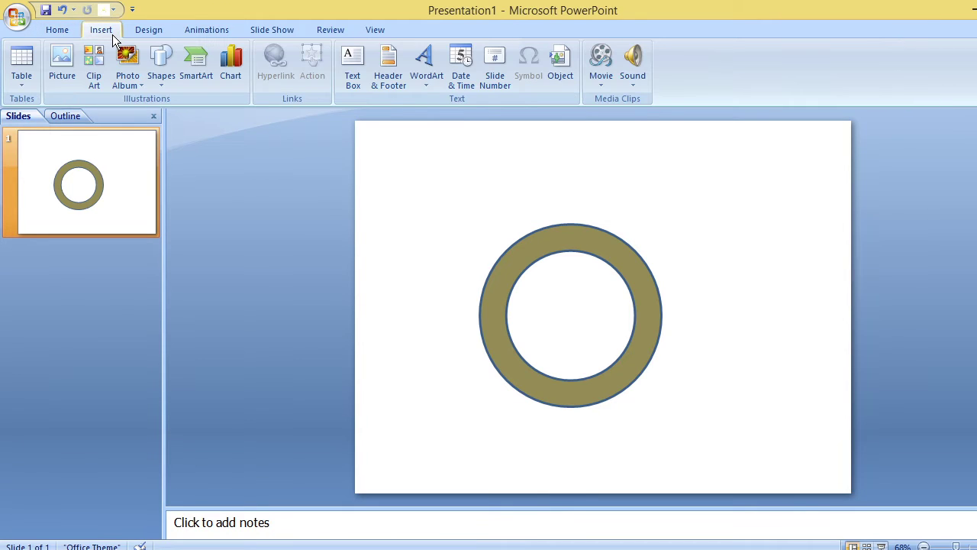
{"action": "left_click", "coordinate": [427, 88]}
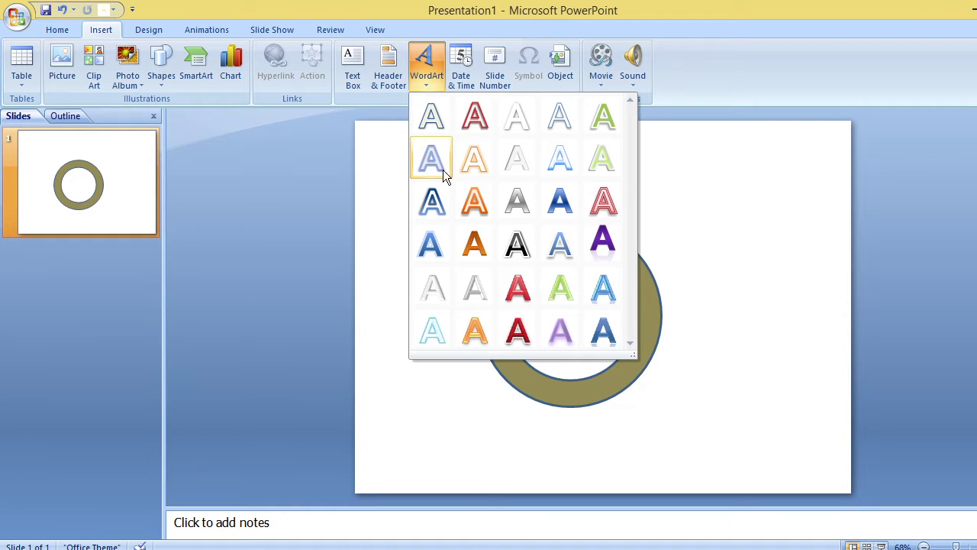
{"action": "left_click", "coordinate": [434, 201]}
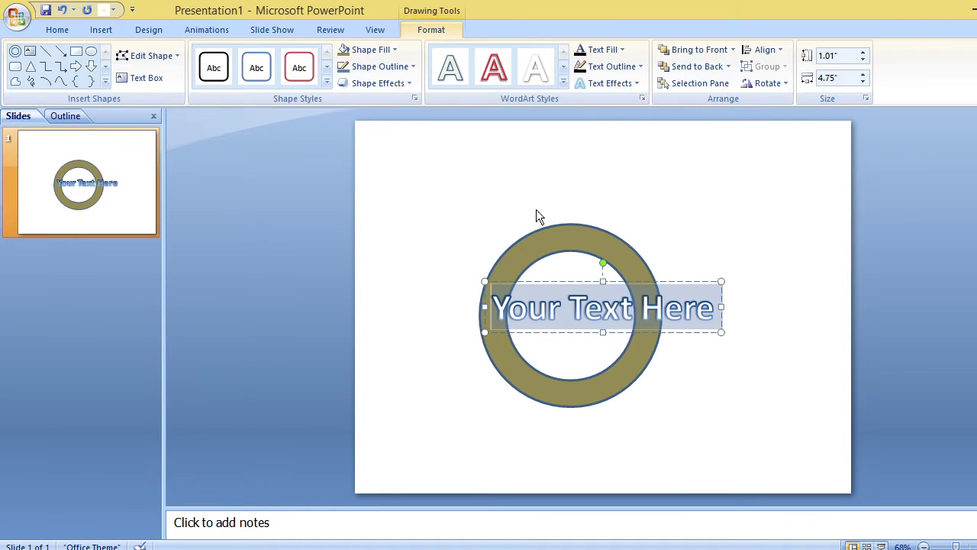
{"action": "type", "text": "Jave"}
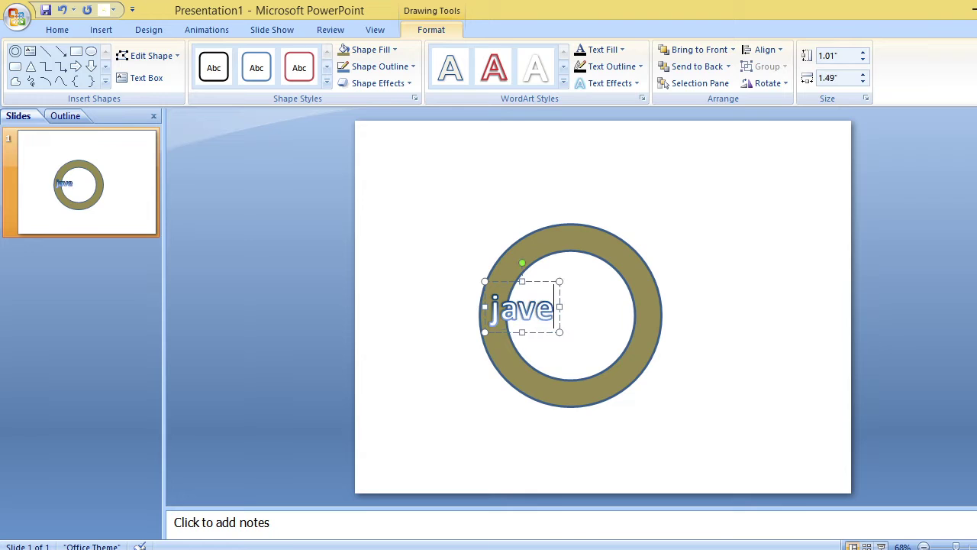
{"action": "type", "text": "d wazir te"}
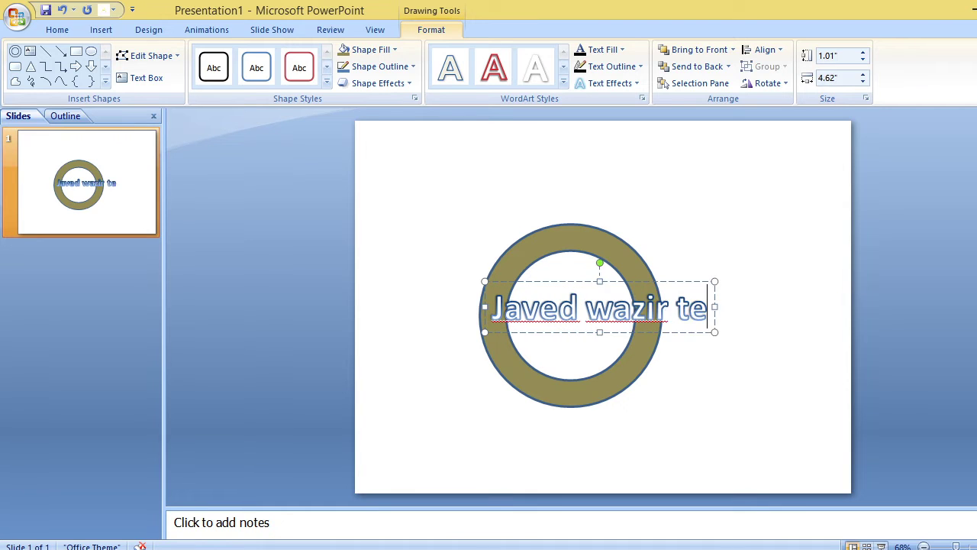
{"action": "type", "text": "ch"}
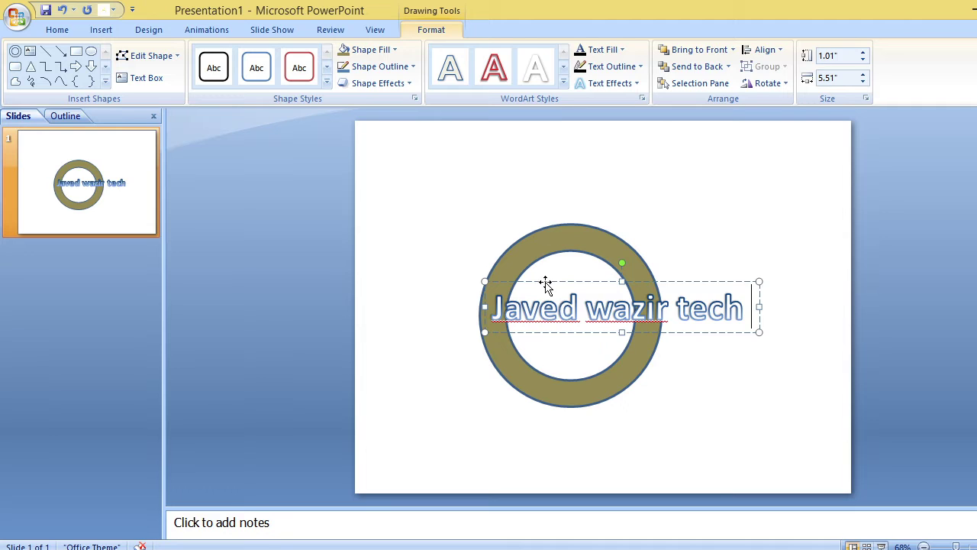
{"action": "left_click_drag", "start_coordinate": [549, 280], "coordinate": [525, 169]}
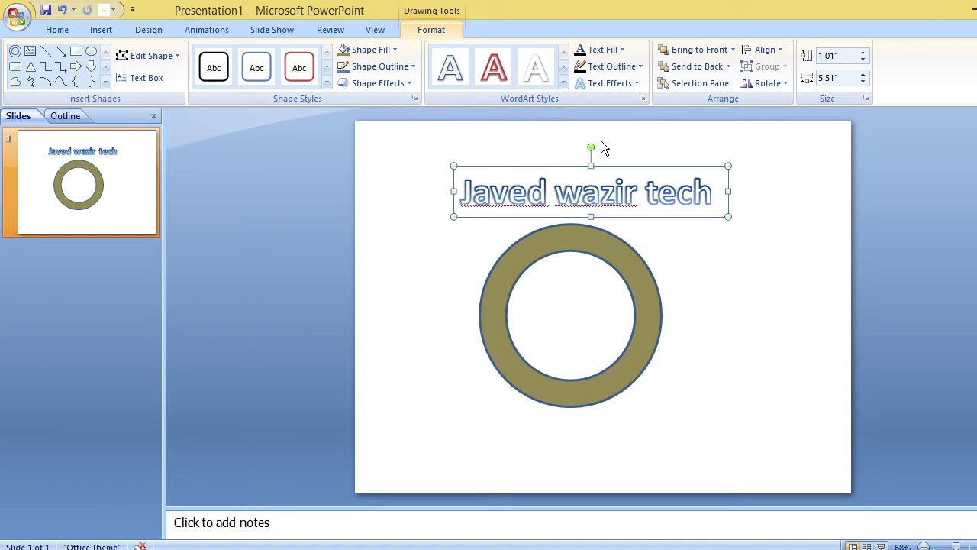
- Preview the text box's fill, outline and 3-D rotation options without applying any
{"action": "left_click", "coordinate": [391, 50]}
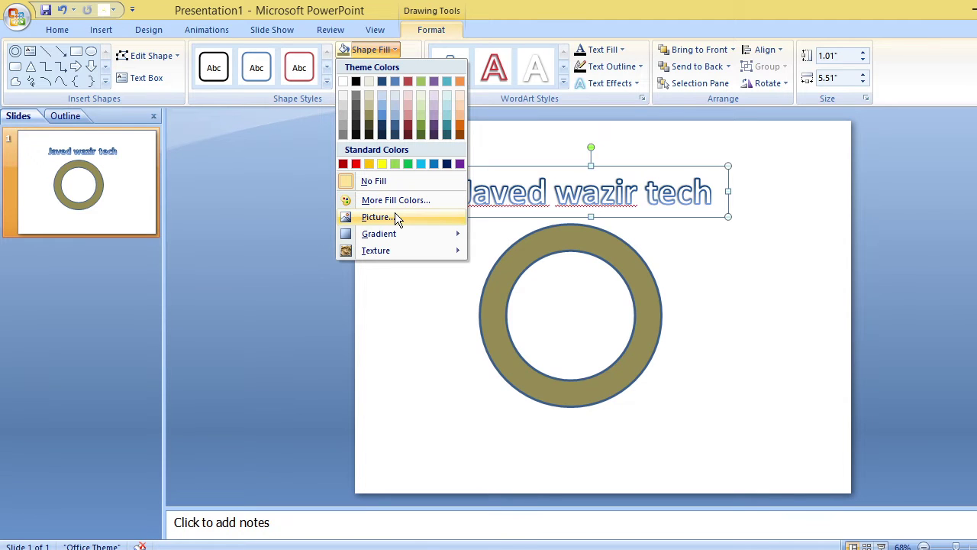
{"action": "left_click", "coordinate": [492, 123]}
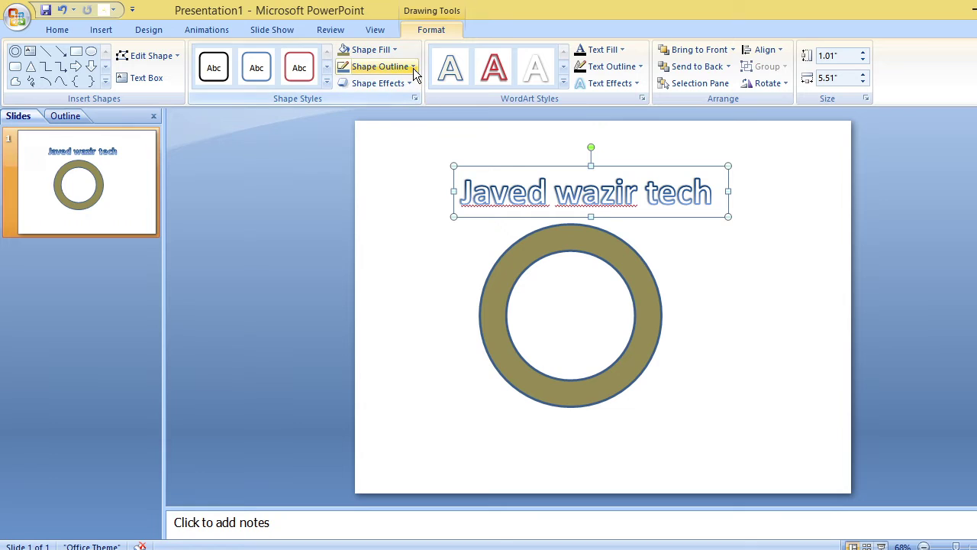
{"action": "left_click", "coordinate": [413, 68]}
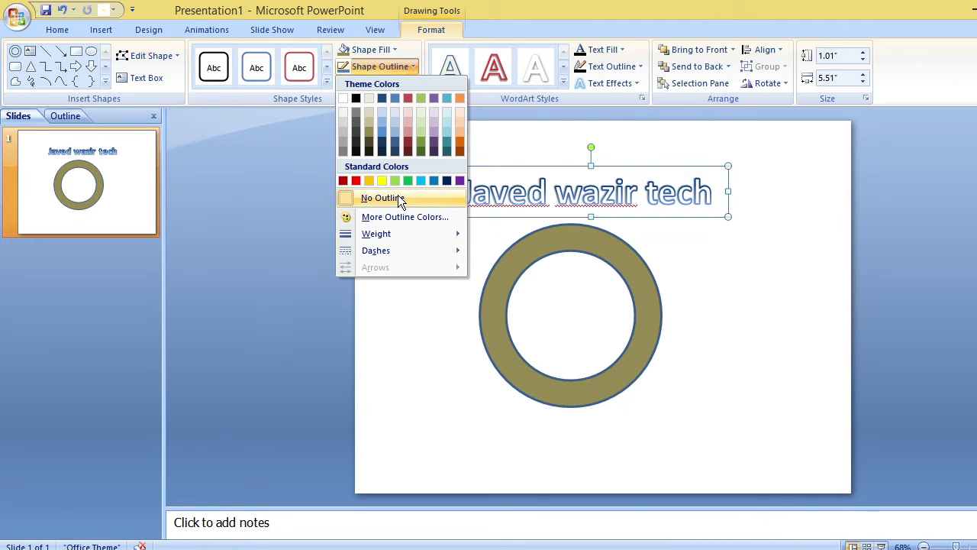
{"action": "mouse_move", "coordinate": [442, 232]}
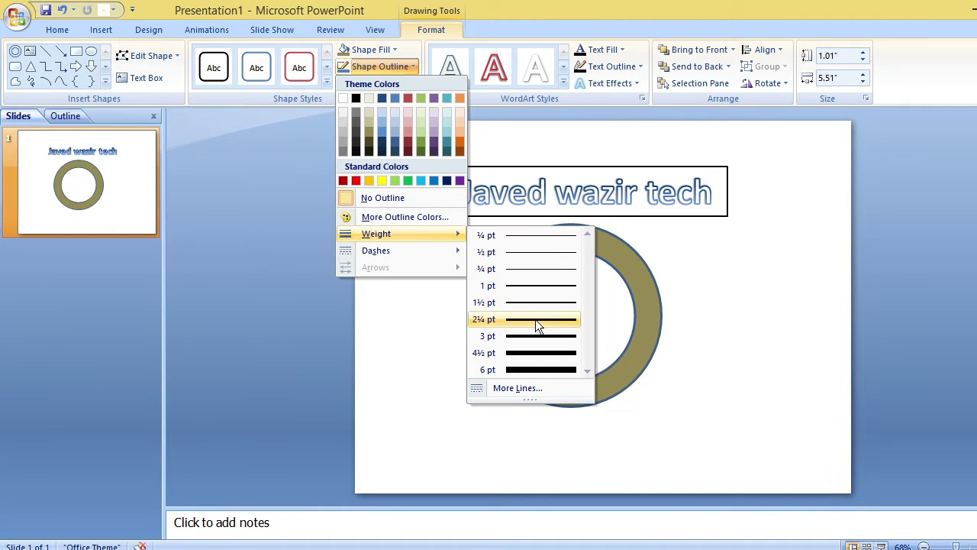
{"action": "left_click", "coordinate": [399, 111]}
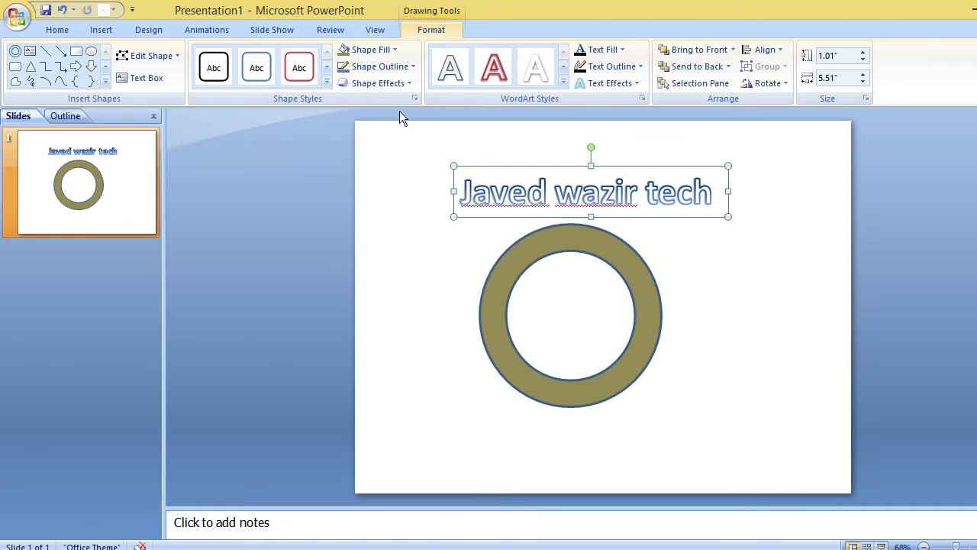
{"action": "left_click", "coordinate": [403, 85]}
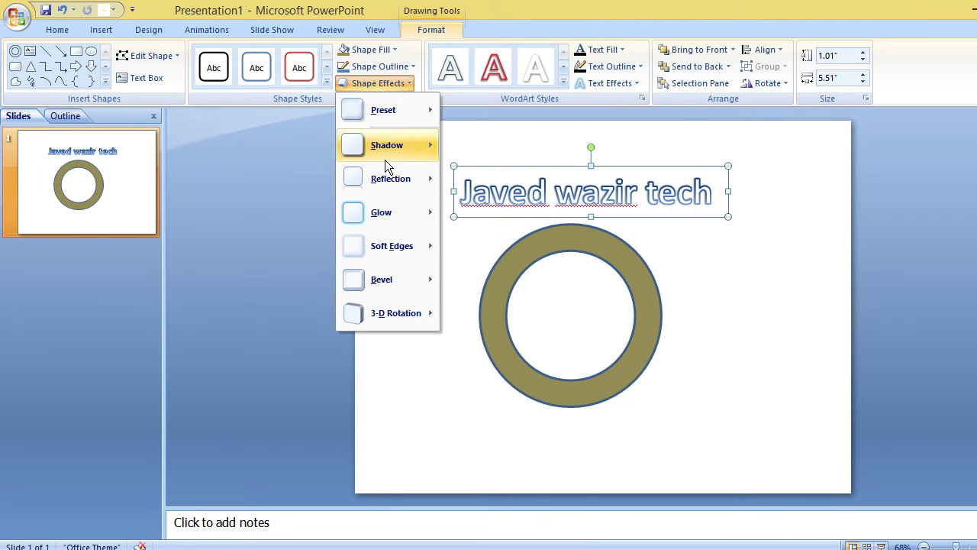
{"action": "mouse_move", "coordinate": [371, 319]}
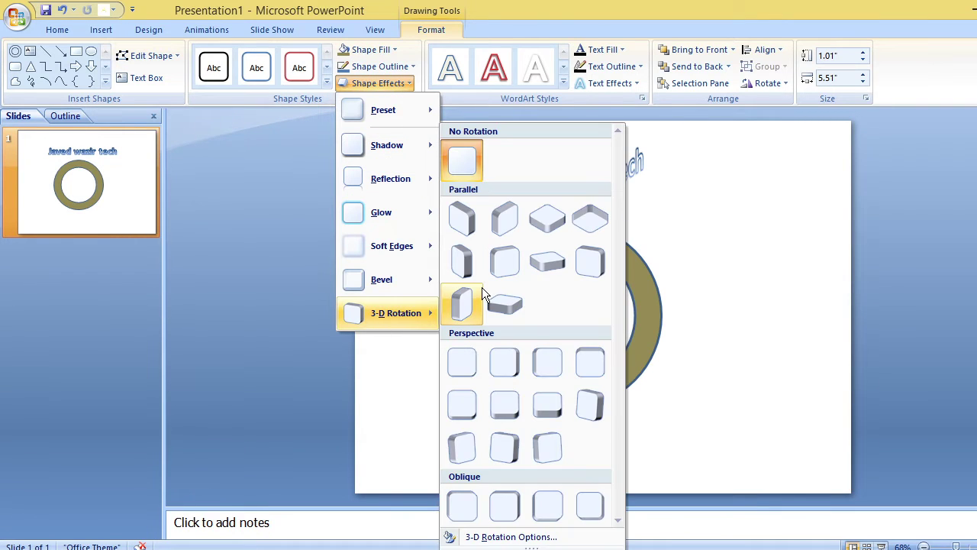
{"action": "left_click", "coordinate": [706, 242]}
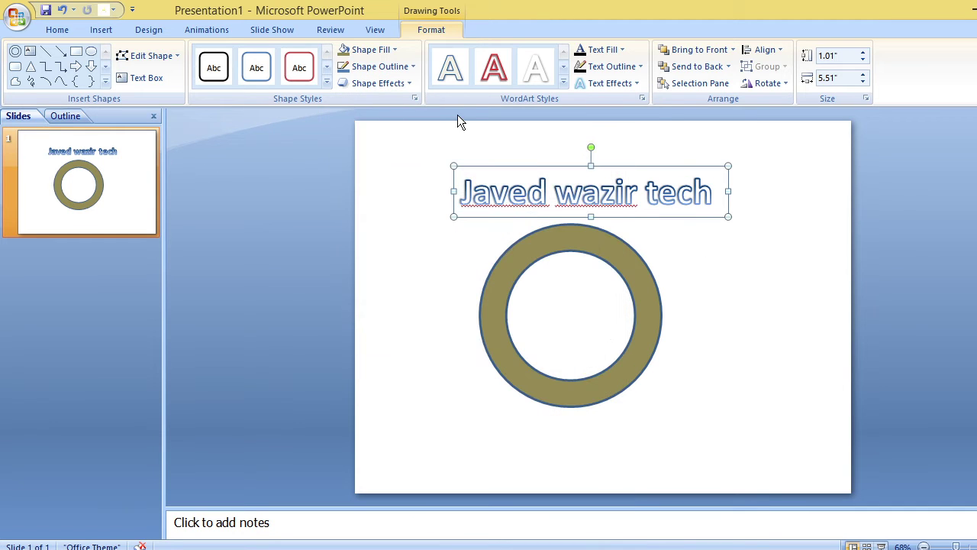
- Fill the title text red, shift it up-left and widen it to 6.25 inches
{"action": "left_click", "coordinate": [620, 50]}
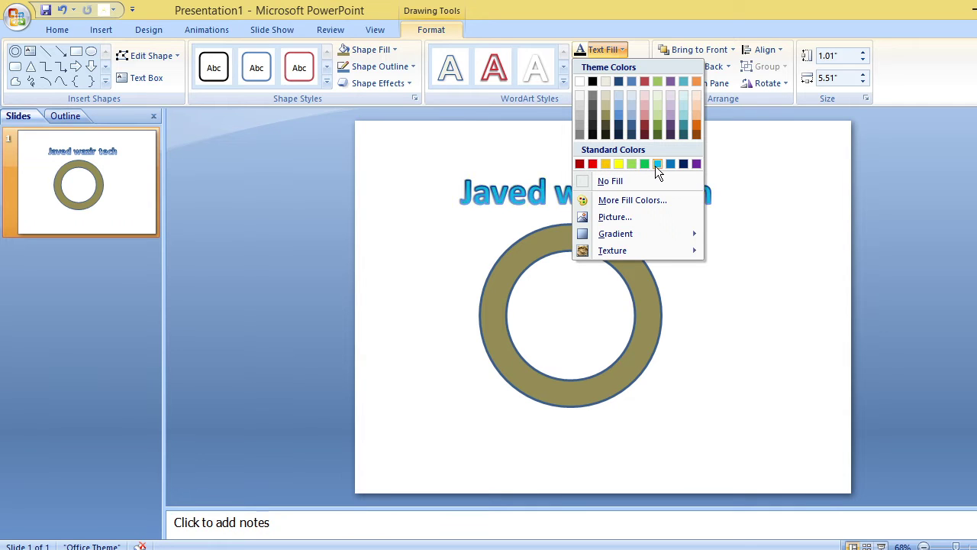
{"action": "left_click", "coordinate": [592, 163]}
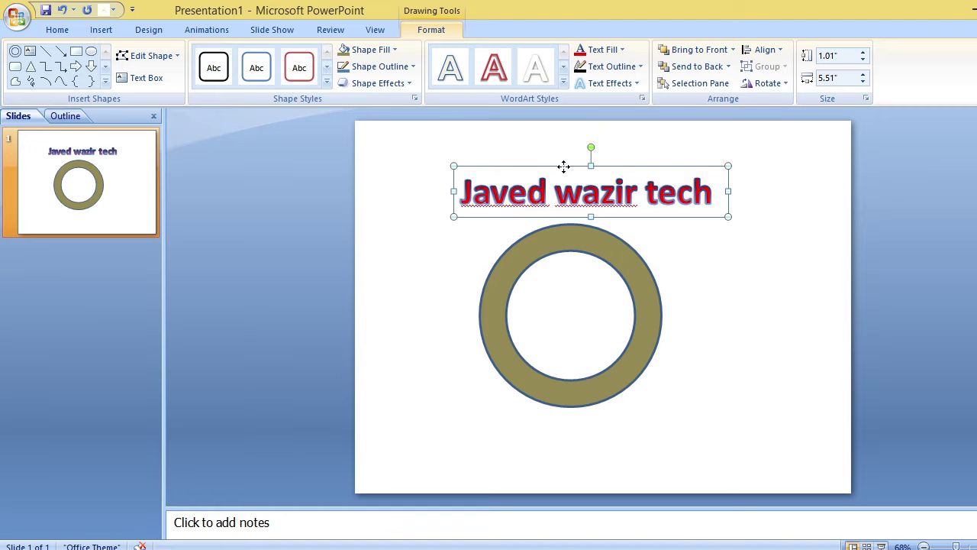
{"action": "left_click_drag", "start_coordinate": [563, 166], "coordinate": [534, 149]}
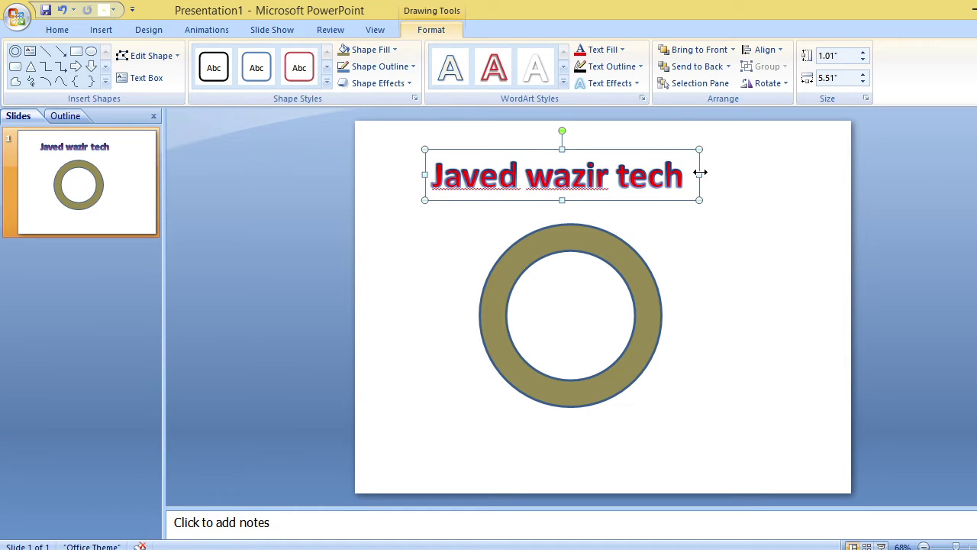
{"action": "left_click_drag", "start_coordinate": [700, 173], "coordinate": [735, 173]}
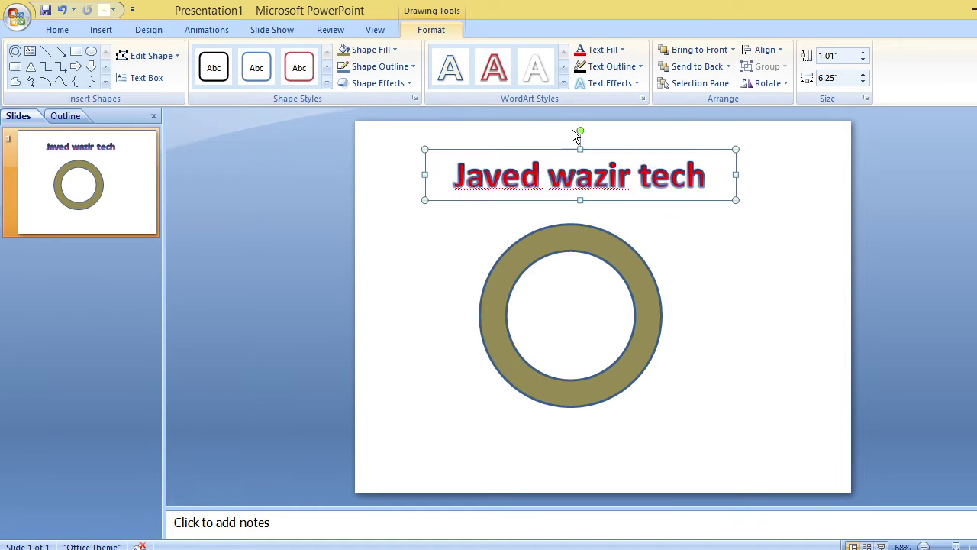
- Preview the Arch Up transform from the Text Effects menu on the title
{"action": "left_click", "coordinate": [638, 84]}
{"action": "mouse_move", "coordinate": [639, 111]}
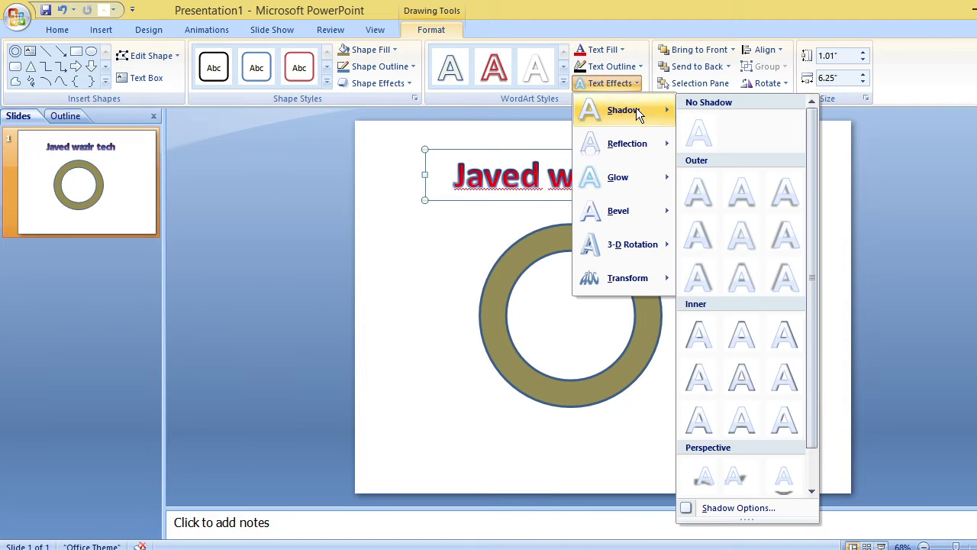
{"action": "mouse_move", "coordinate": [642, 276]}
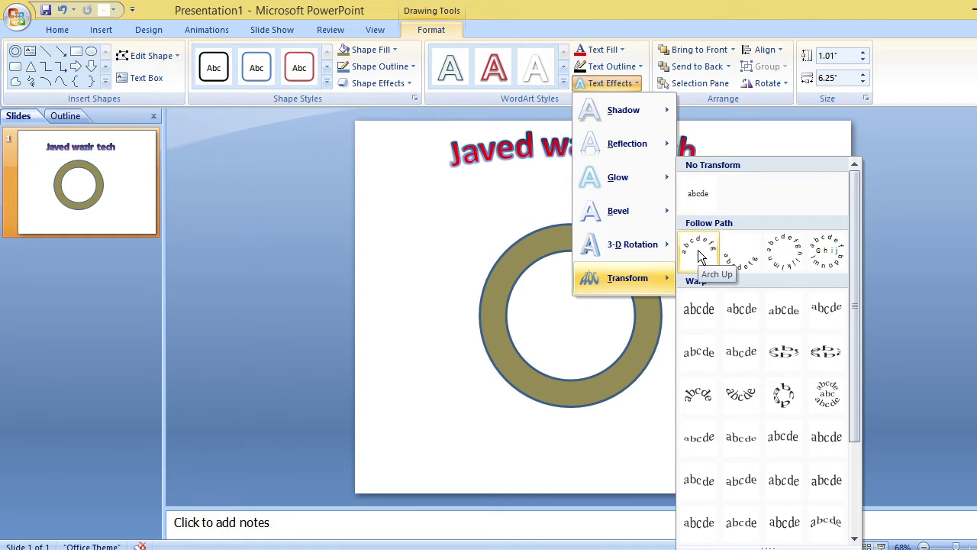
- Apply the Arch Up transform to the title, stretch it taller and move it onto the ring
{"action": "left_click", "coordinate": [698, 252]}
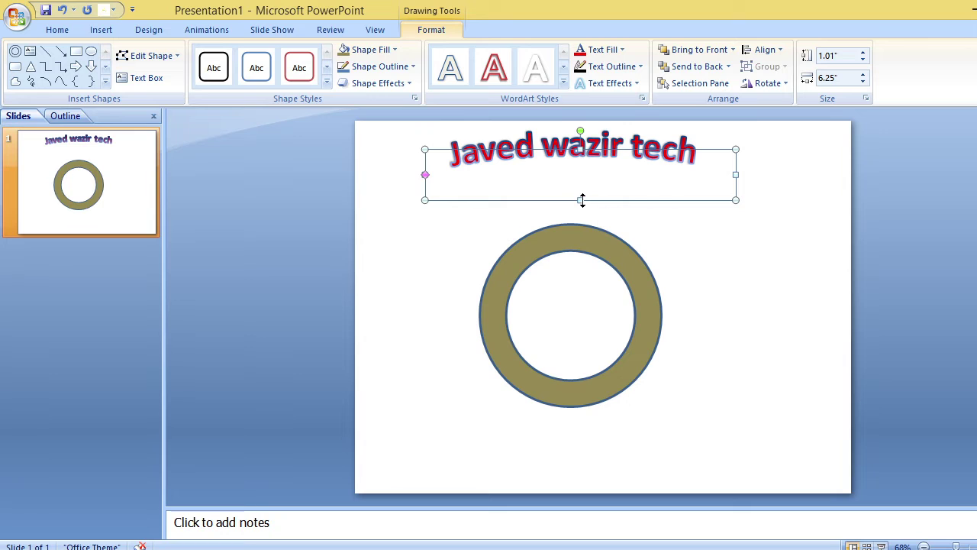
{"action": "left_click_drag", "start_coordinate": [581, 200], "coordinate": [581, 286]}
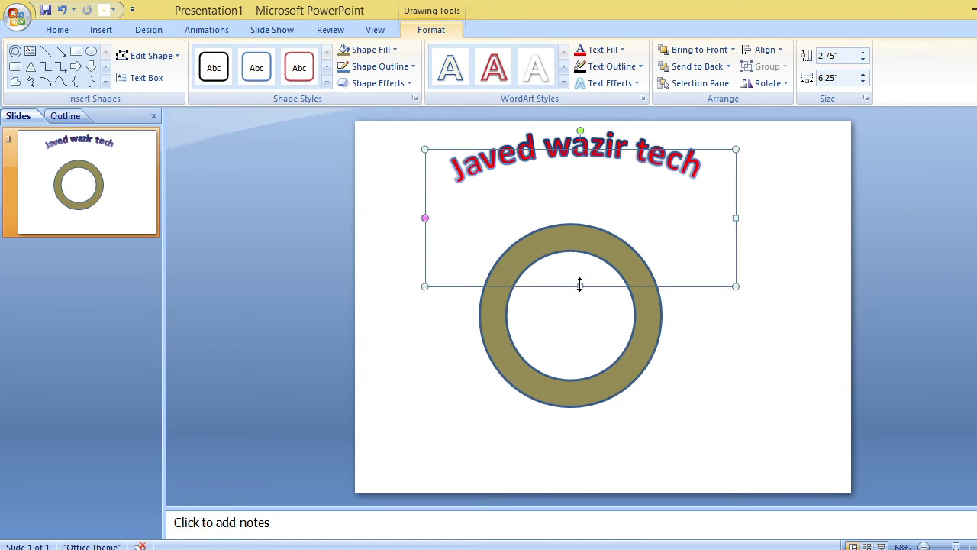
{"action": "left_click_drag", "start_coordinate": [579, 287], "coordinate": [588, 377]}
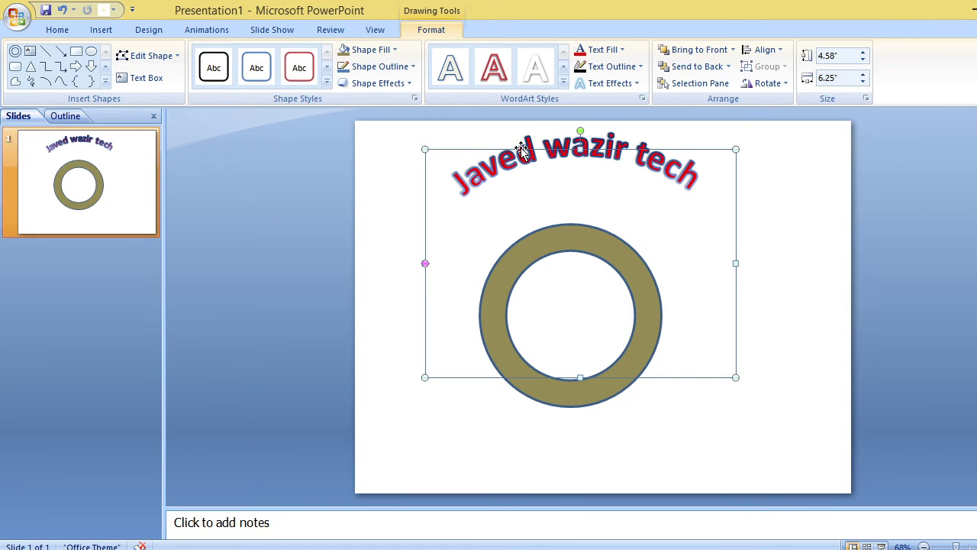
{"action": "left_click_drag", "start_coordinate": [519, 147], "coordinate": [536, 239]}
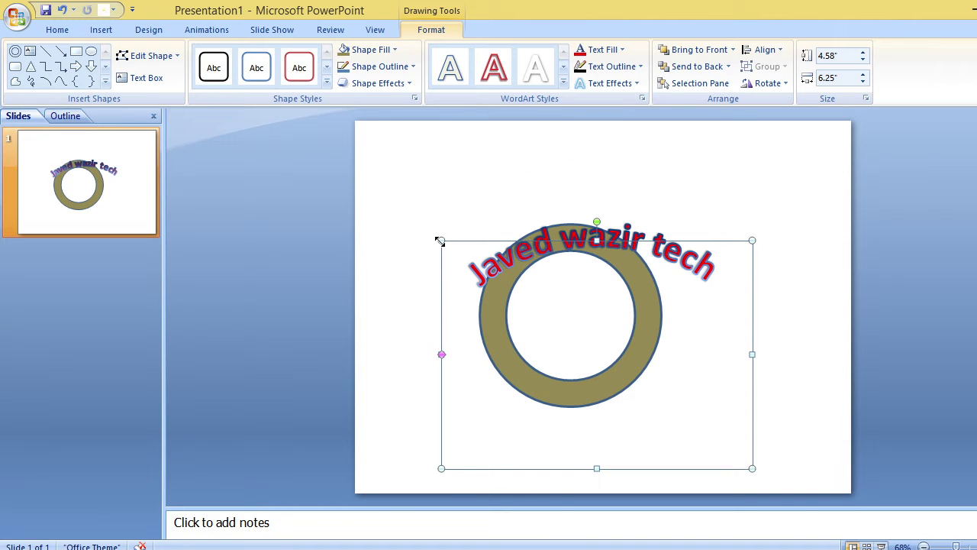
- Resize the arched title box to 3.58 × 2.92 inches so its curve follows the ring
{"action": "left_click_drag", "start_coordinate": [441, 241], "coordinate": [466, 253]}
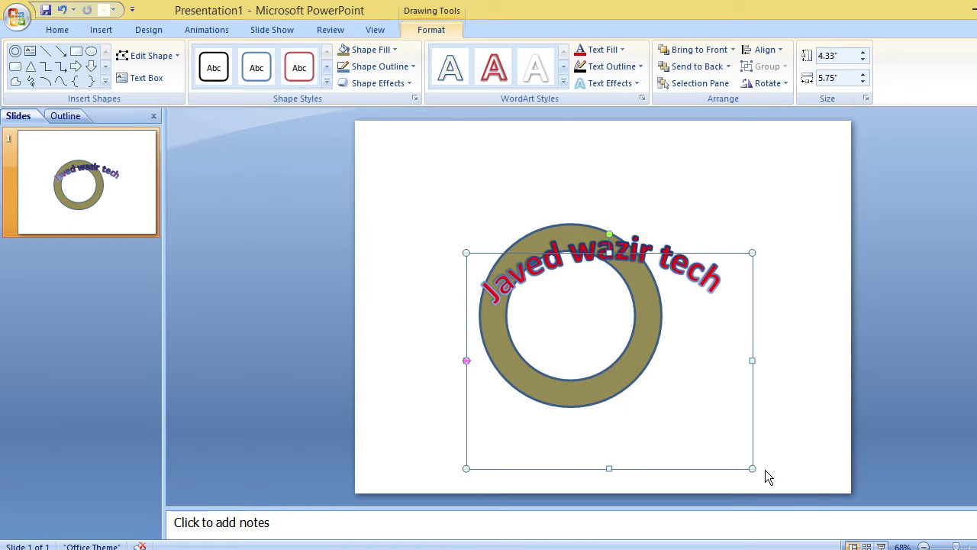
{"action": "left_click_drag", "start_coordinate": [754, 469], "coordinate": [678, 472]}
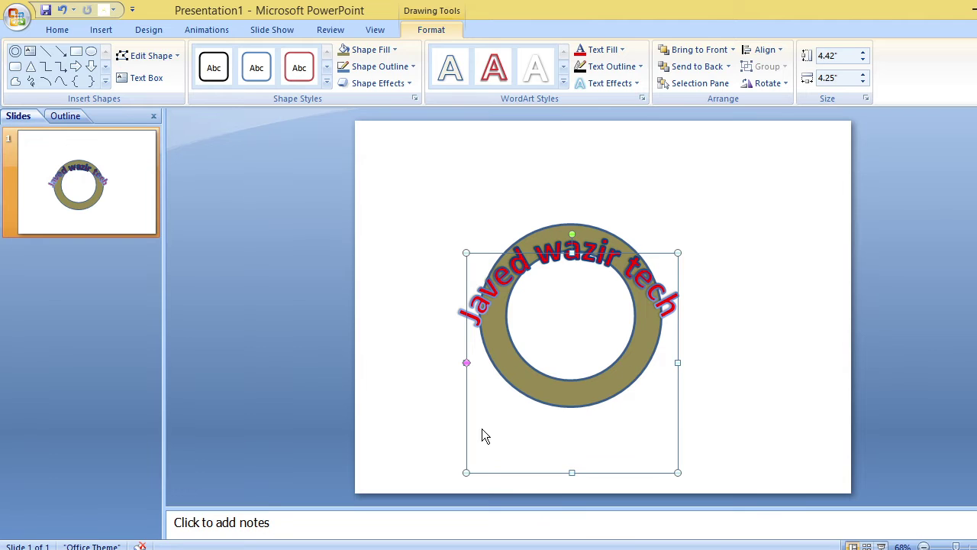
{"action": "left_click_drag", "start_coordinate": [467, 473], "coordinate": [489, 460]}
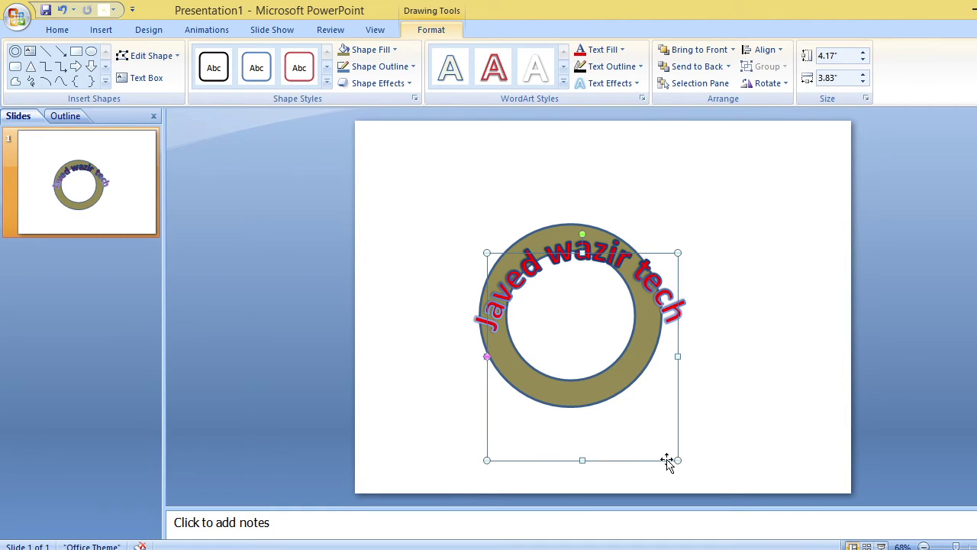
{"action": "left_click_drag", "start_coordinate": [675, 459], "coordinate": [649, 447]}
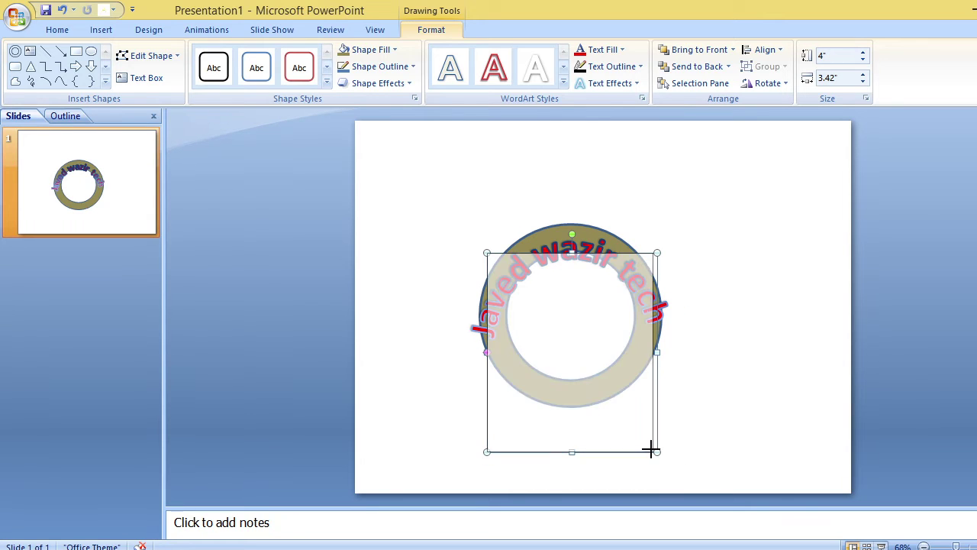
{"action": "key", "text": "ctrl+z"}
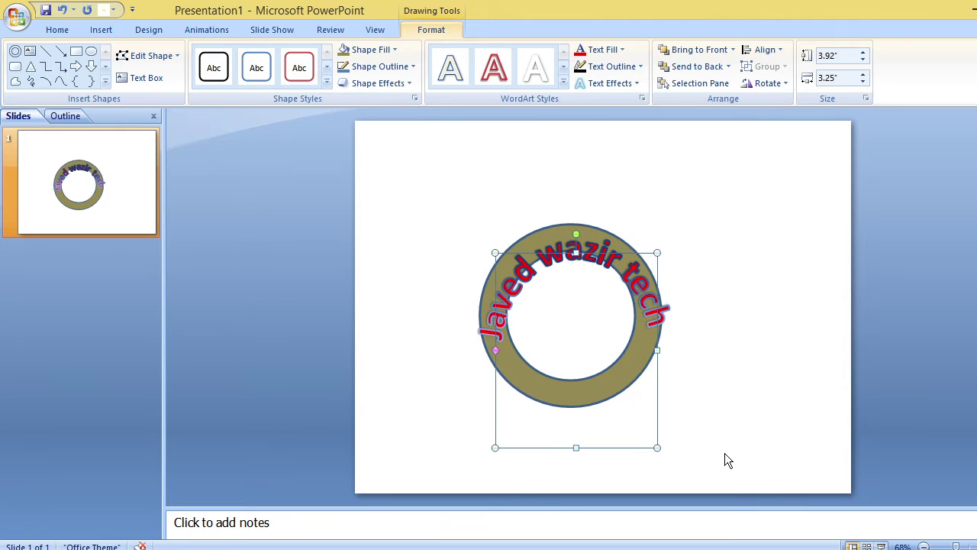
{"action": "key", "text": "ctrl+z"}
{"action": "key", "text": "ctrl+z"}
{"action": "key", "text": "ctrl+z"}
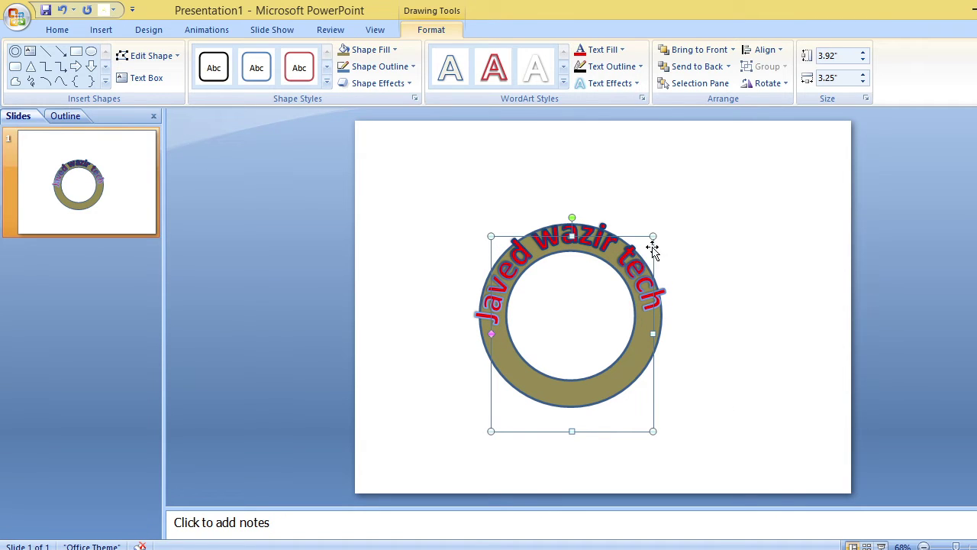
{"action": "left_click_drag", "start_coordinate": [651, 237], "coordinate": [648, 246]}
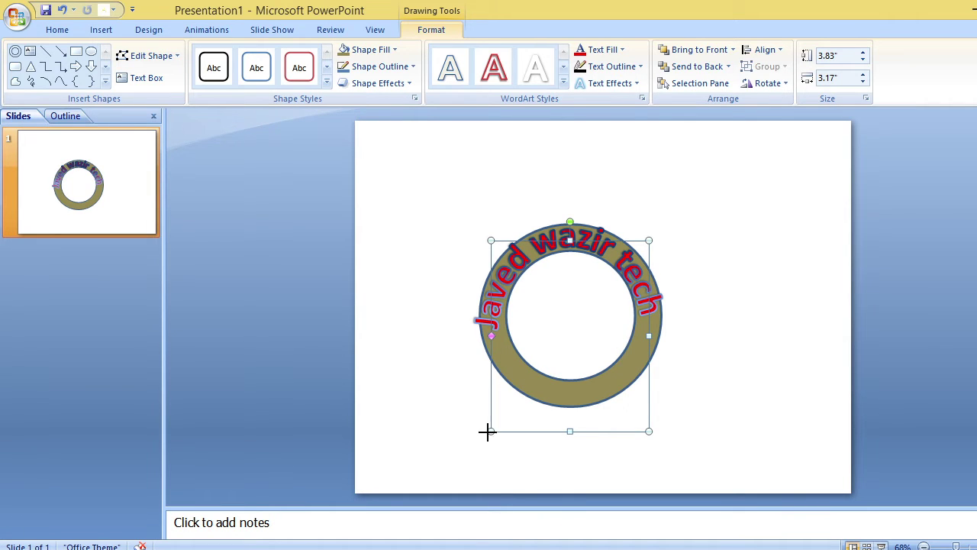
{"action": "left_click_drag", "start_coordinate": [488, 432], "coordinate": [489, 427]}
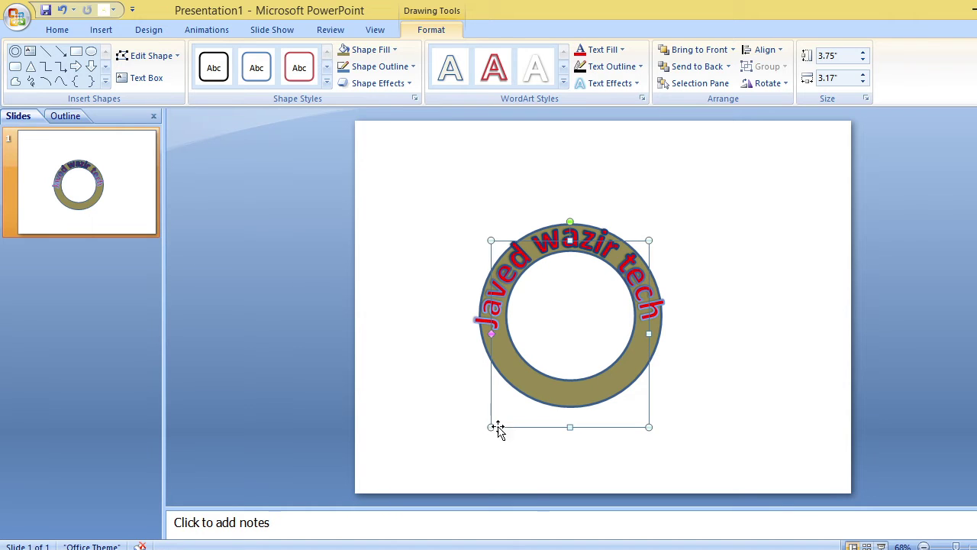
{"action": "left_click_drag", "start_coordinate": [491, 427], "coordinate": [508, 433]}
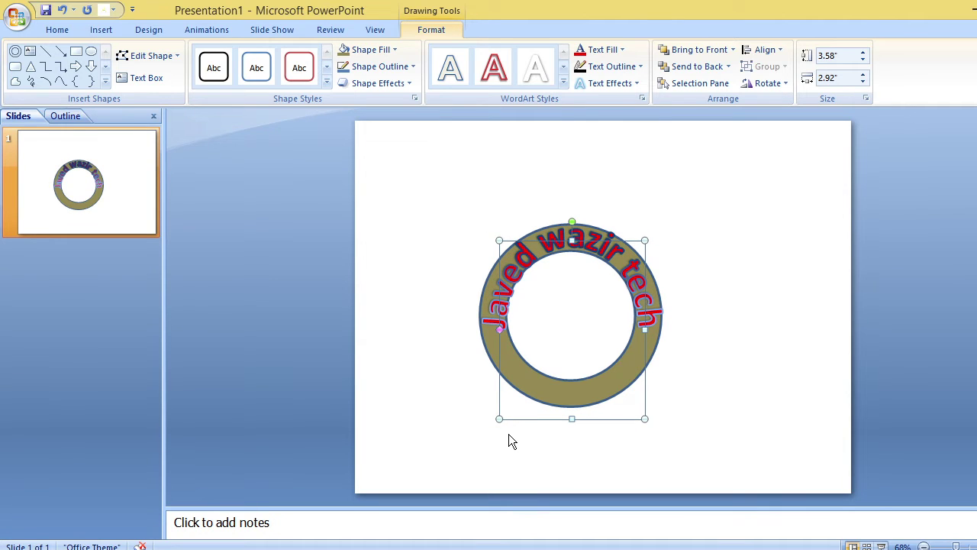
- Draw a sun shape inside the olive ring
{"action": "left_click", "coordinate": [771, 289]}
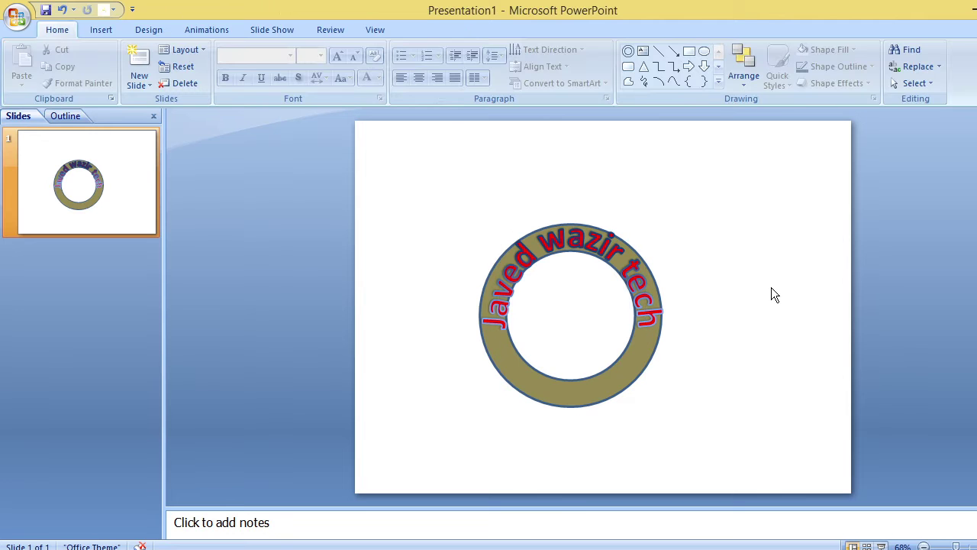
{"action": "left_click", "coordinate": [494, 275]}
{"action": "left_click", "coordinate": [453, 243]}
{"action": "left_click", "coordinate": [156, 32]}
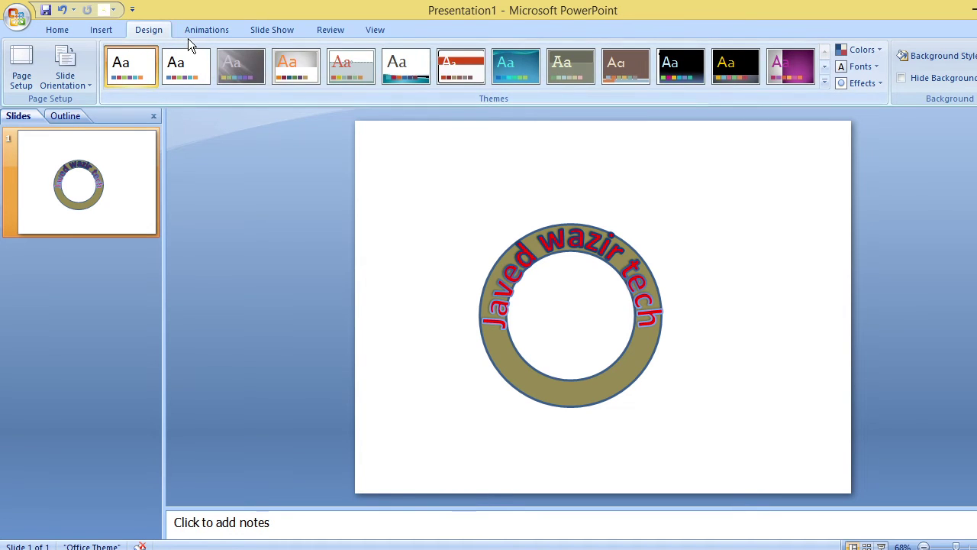
{"action": "left_click", "coordinate": [99, 33]}
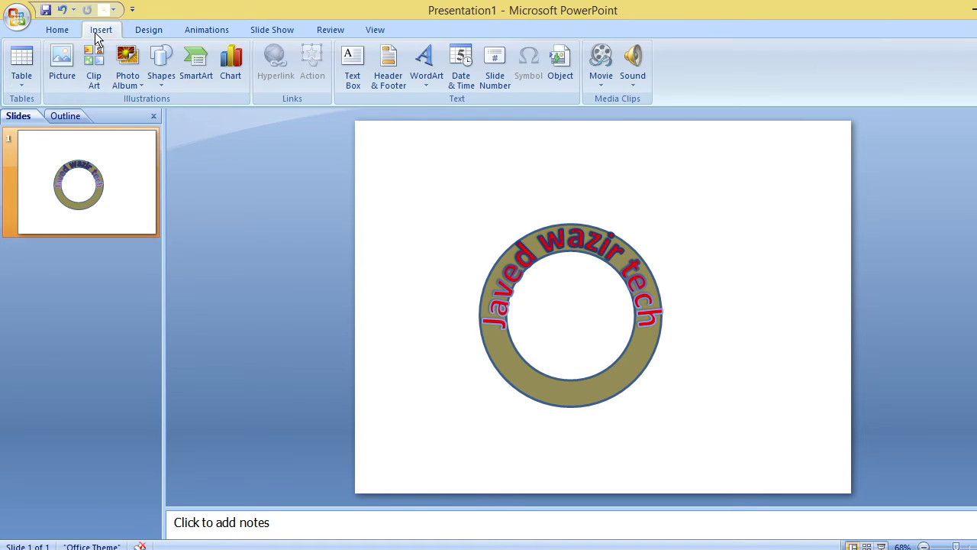
{"action": "left_click", "coordinate": [163, 72]}
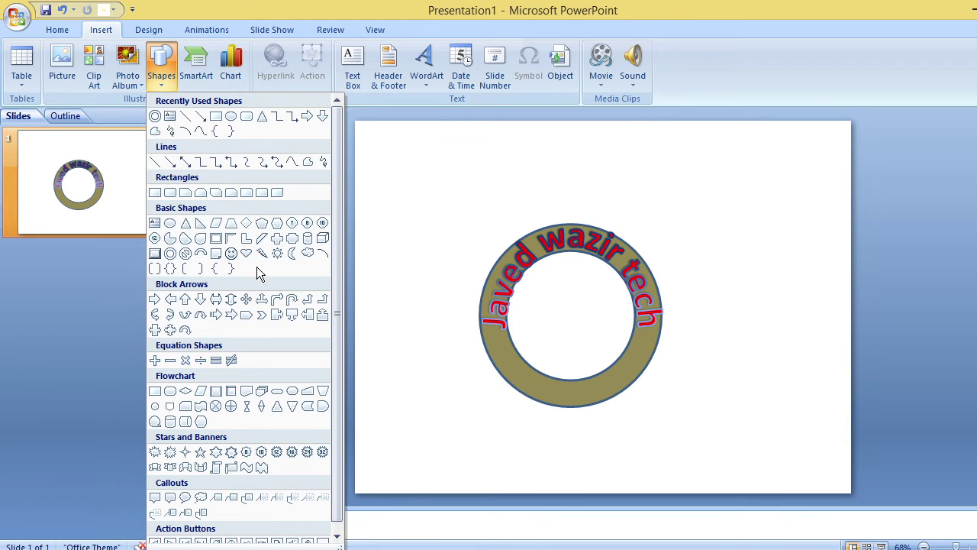
{"action": "left_click", "coordinate": [278, 253]}
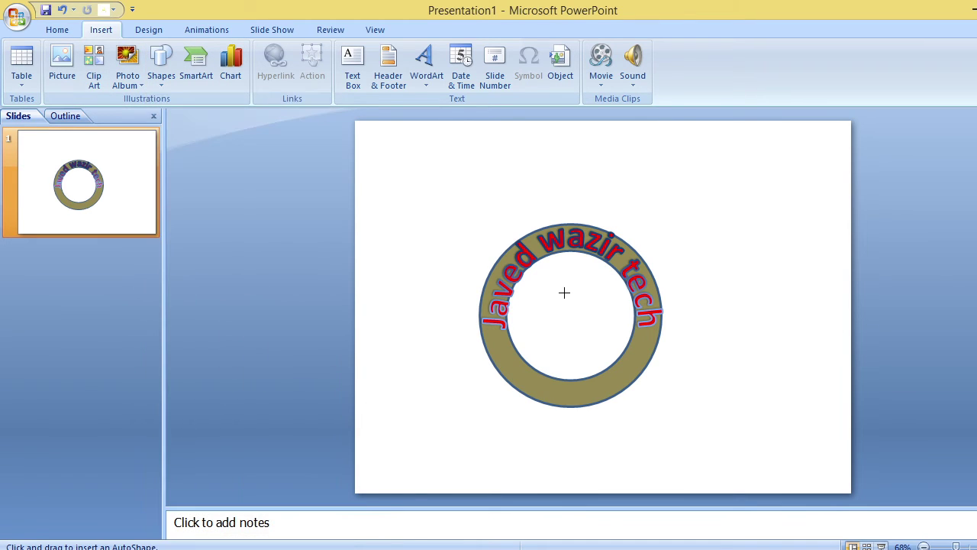
{"action": "left_click_drag", "start_coordinate": [546, 274], "coordinate": [608, 345]}
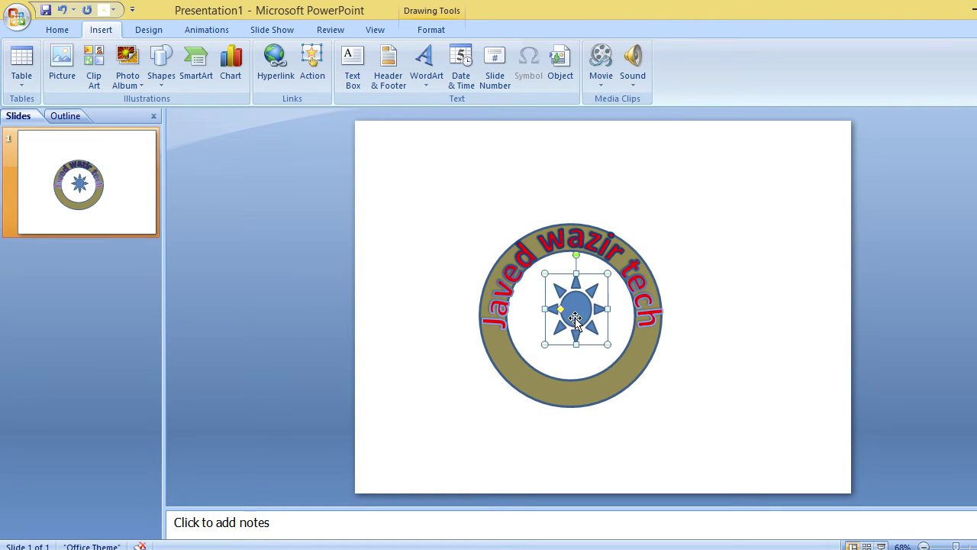
- Centre the sun within the ring, fine-tuning its position with the arrow keys
{"action": "mouse_move", "coordinate": [575, 319]}
{"action": "left_mouse_down"}
{"action": "mouse_move", "coordinate": [563, 315]}
{"action": "mouse_move", "coordinate": [616, 361]}
{"action": "left_mouse_up"}
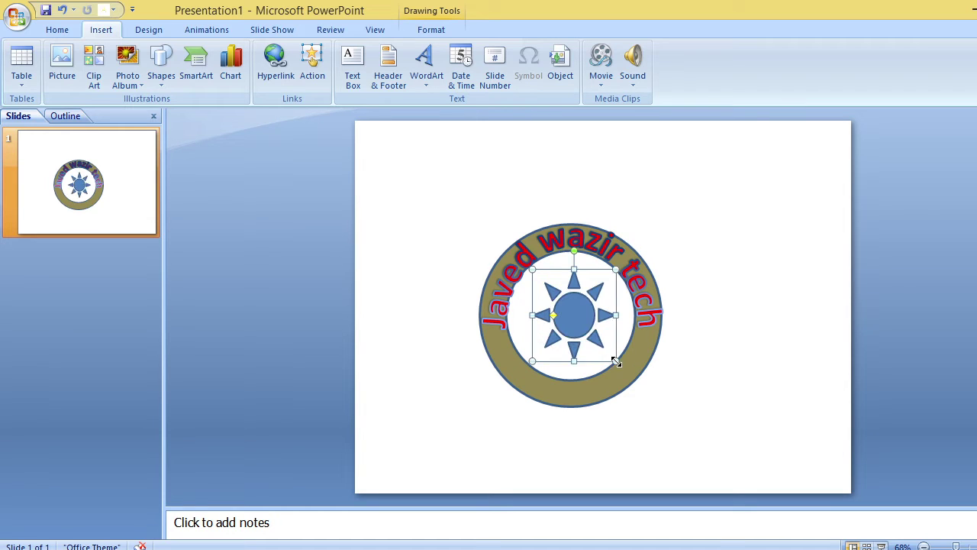
{"action": "key", "text": "Left"}
{"action": "key", "text": "Left"}
{"action": "key", "text": "Up"}
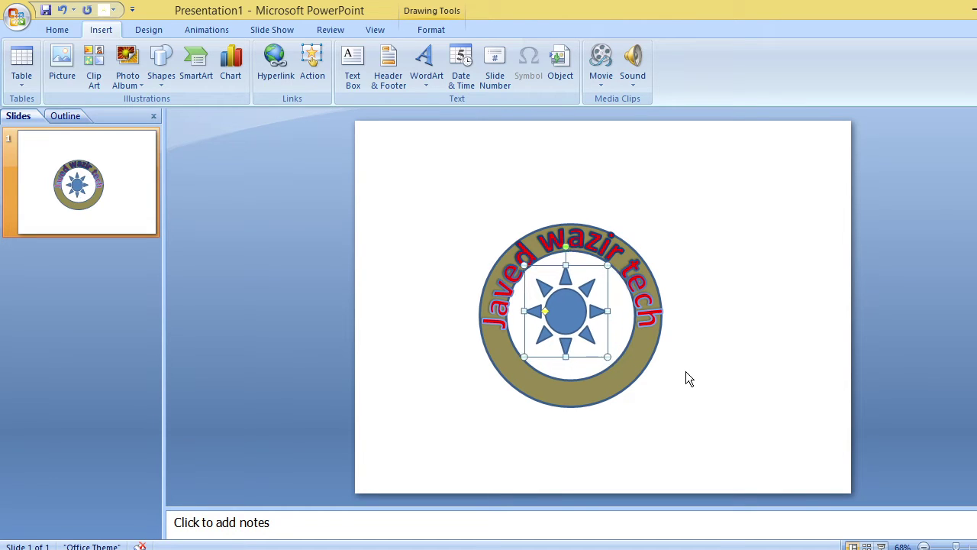
{"action": "key", "text": "Up"}
{"action": "key", "text": "Right"}
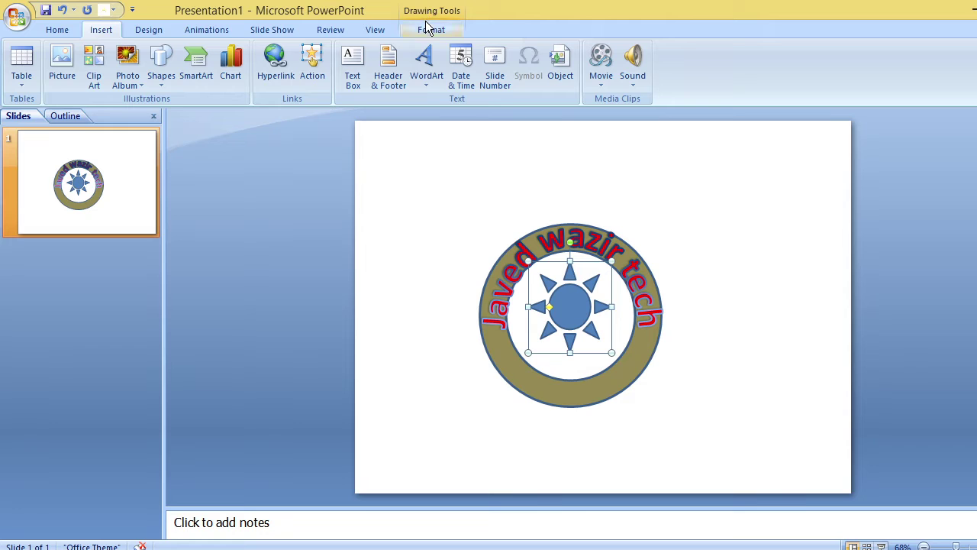
- Apply the Colored Fill - Dark 1 style to make the sun solid black
{"action": "left_click", "coordinate": [430, 31]}
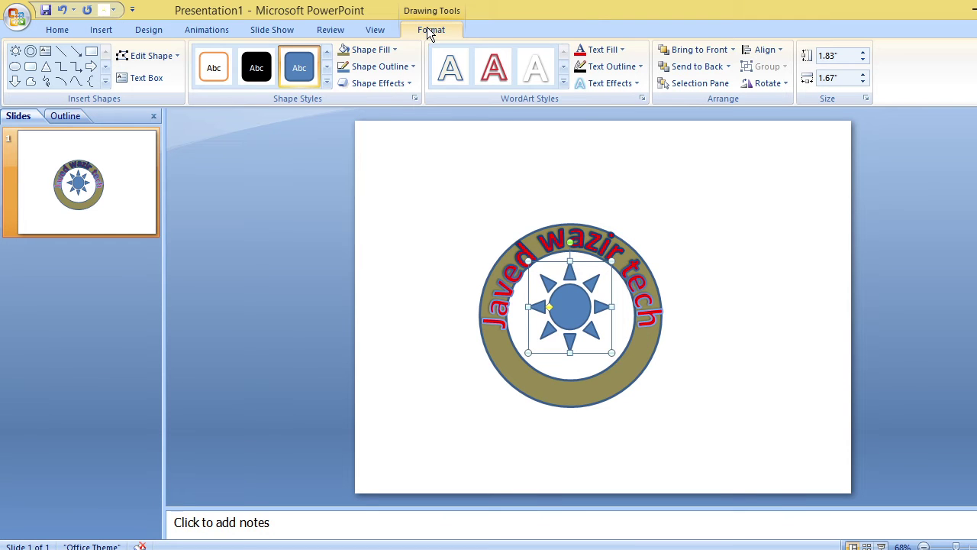
{"action": "left_click", "coordinate": [258, 69]}
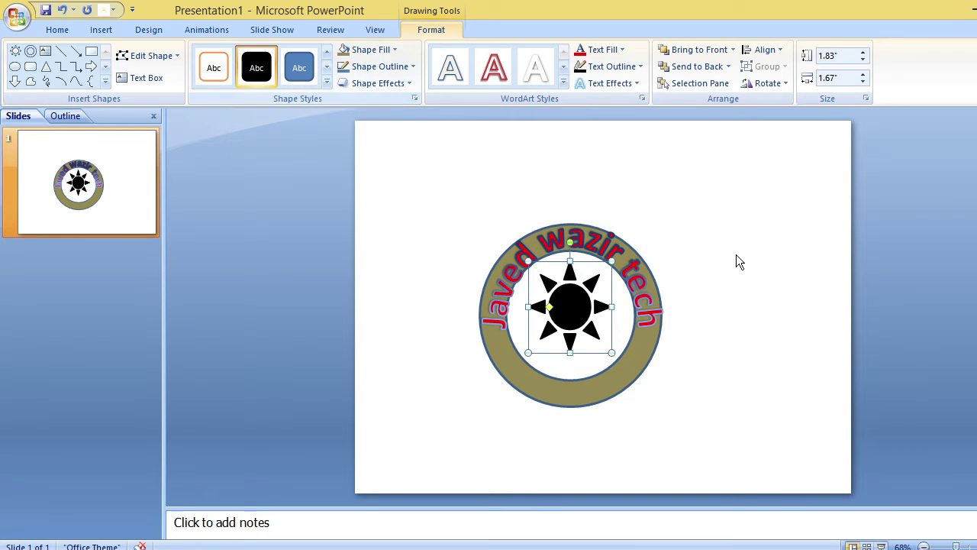
{"action": "left_click", "coordinate": [790, 255]}
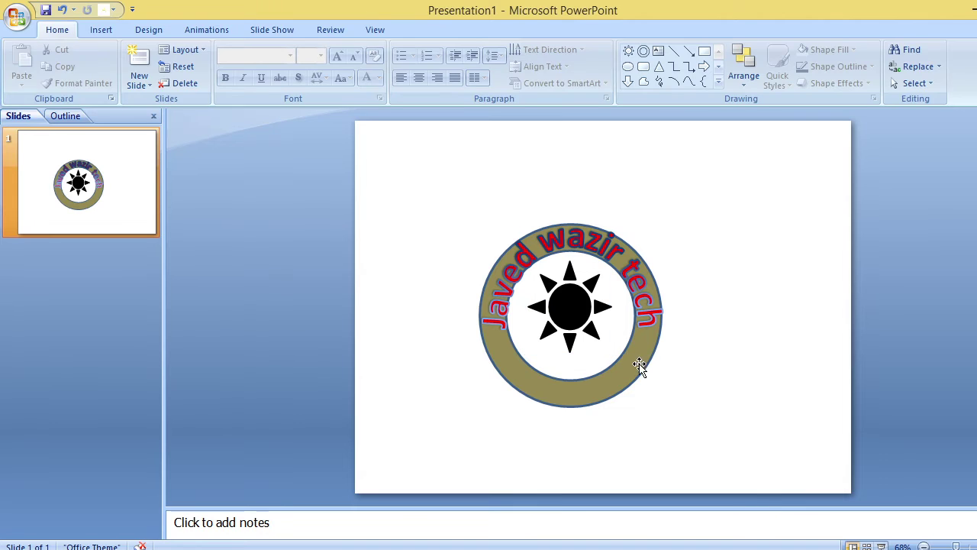
- Group the sun, arched title and ring into one object
{"action": "left_click", "coordinate": [630, 368]}
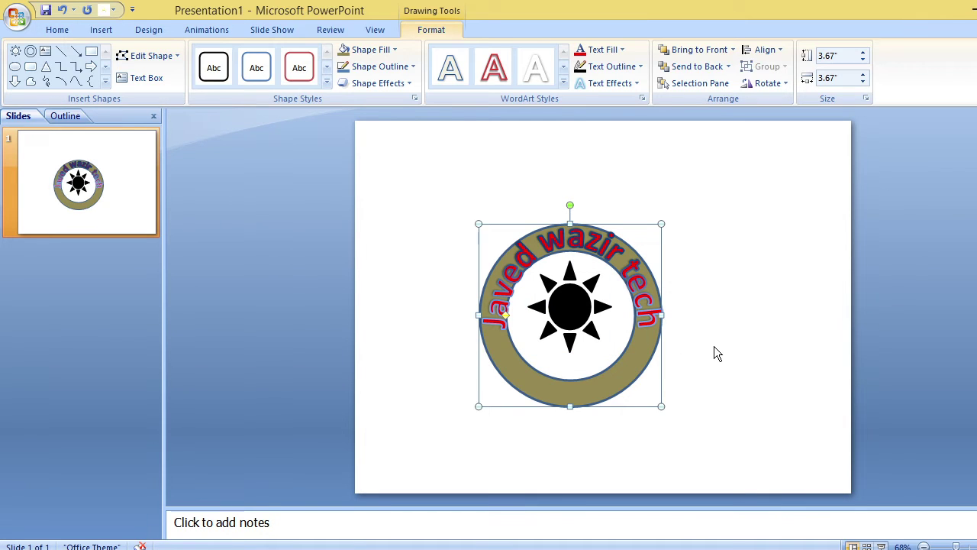
{"action": "left_click", "coordinate": [449, 162]}
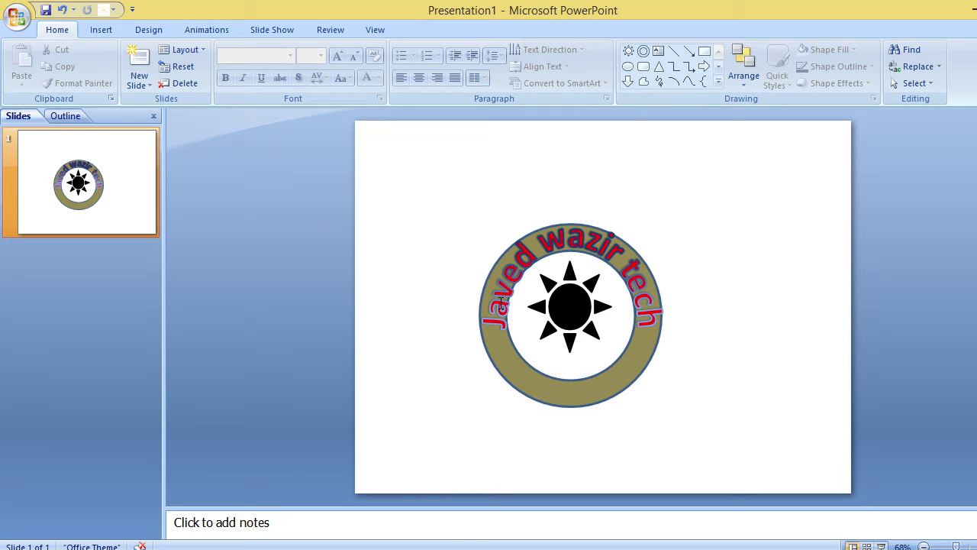
{"action": "left_click", "coordinate": [551, 304]}
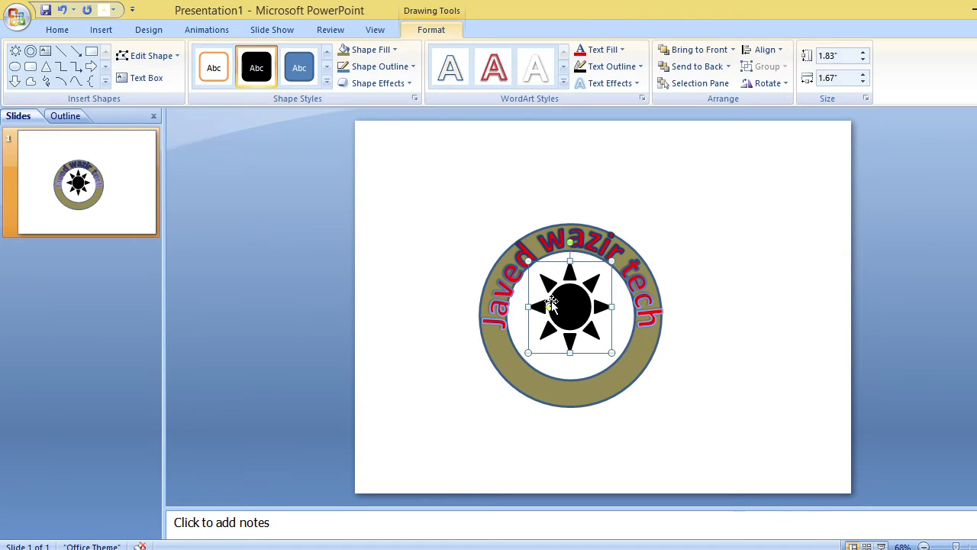
{"action": "left_click", "coordinate": [509, 283], "text": "shift"}
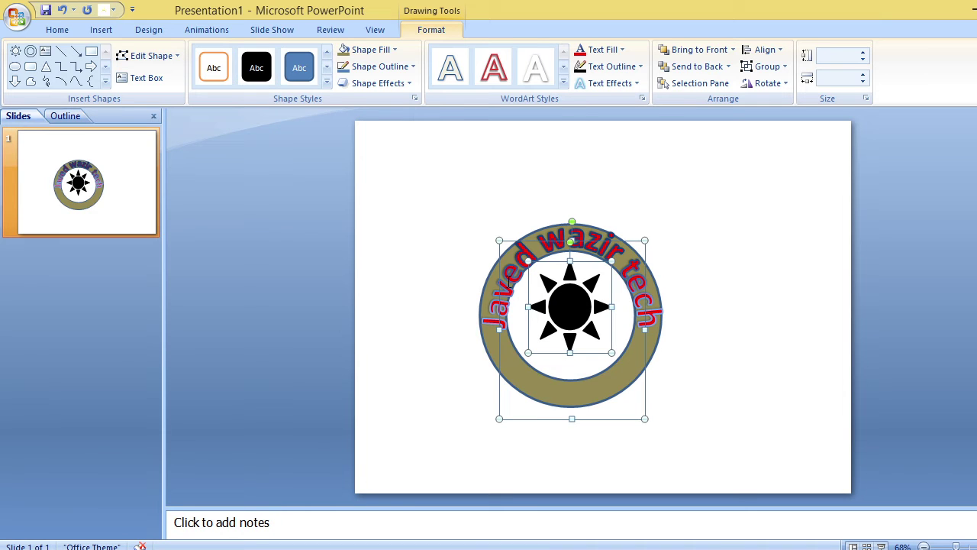
{"action": "left_click", "coordinate": [510, 365], "text": "shift"}
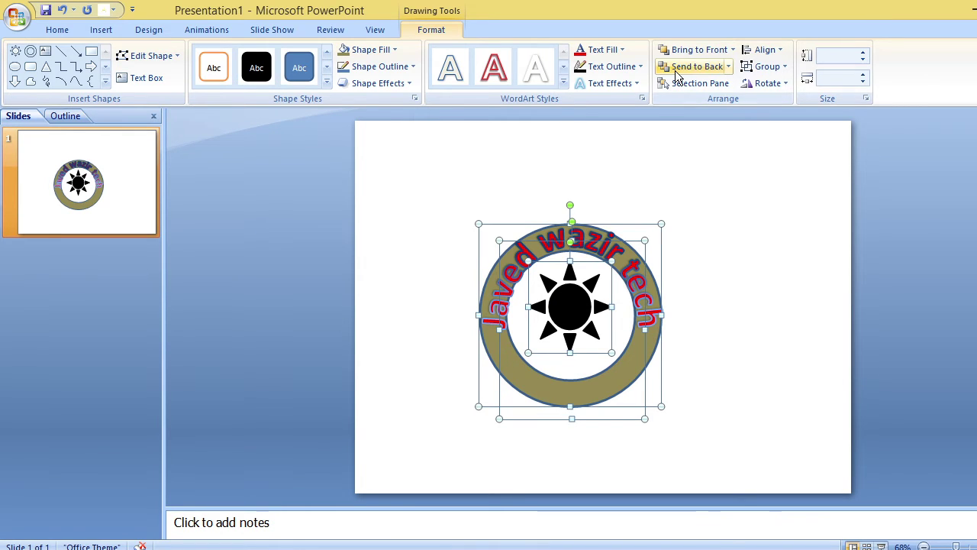
{"action": "left_click", "coordinate": [785, 68]}
{"action": "left_click", "coordinate": [783, 87]}
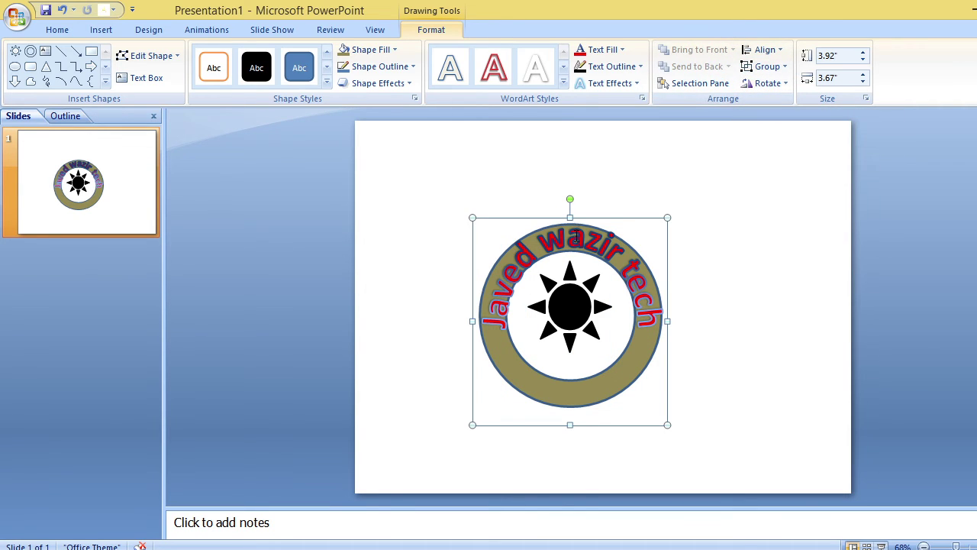
- Shift the grouped logo slightly up and to the right
{"action": "mouse_move", "coordinate": [562, 233]}
{"action": "left_mouse_down"}
{"action": "mouse_move", "coordinate": [629, 206]}
{"action": "mouse_move", "coordinate": [570, 215]}
{"action": "left_mouse_up"}
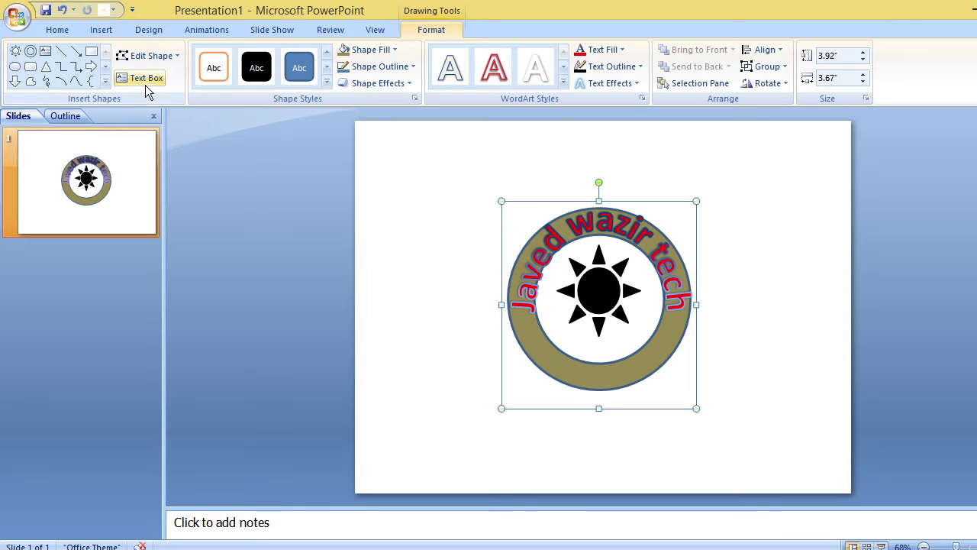
{"action": "left_click", "coordinate": [112, 34]}
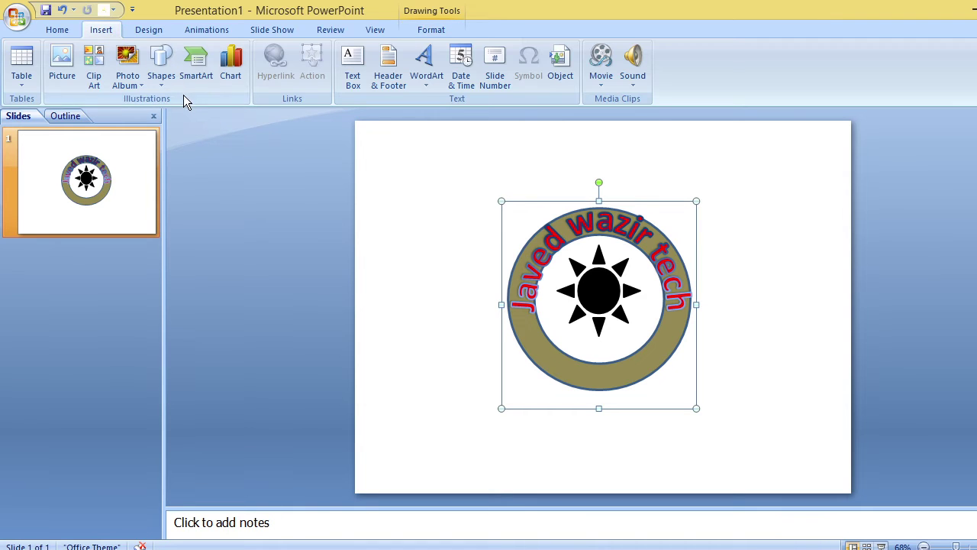
{"action": "left_click", "coordinate": [162, 83]}
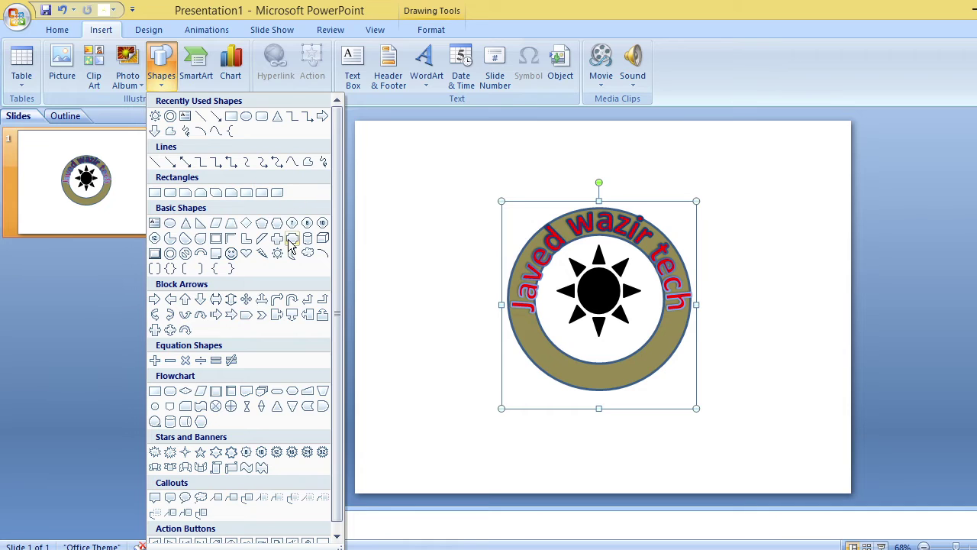
- Draw a heart on the ring's lower left, copy it to the bottom and lower right, and select all three
{"action": "left_click", "coordinate": [247, 256]}
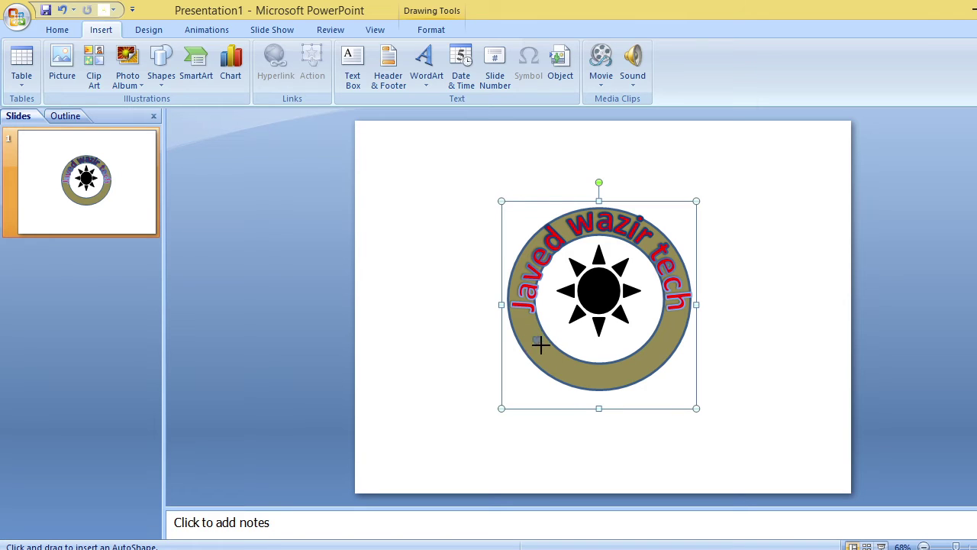
{"action": "left_click_drag", "start_coordinate": [541, 345], "coordinate": [558, 373]}
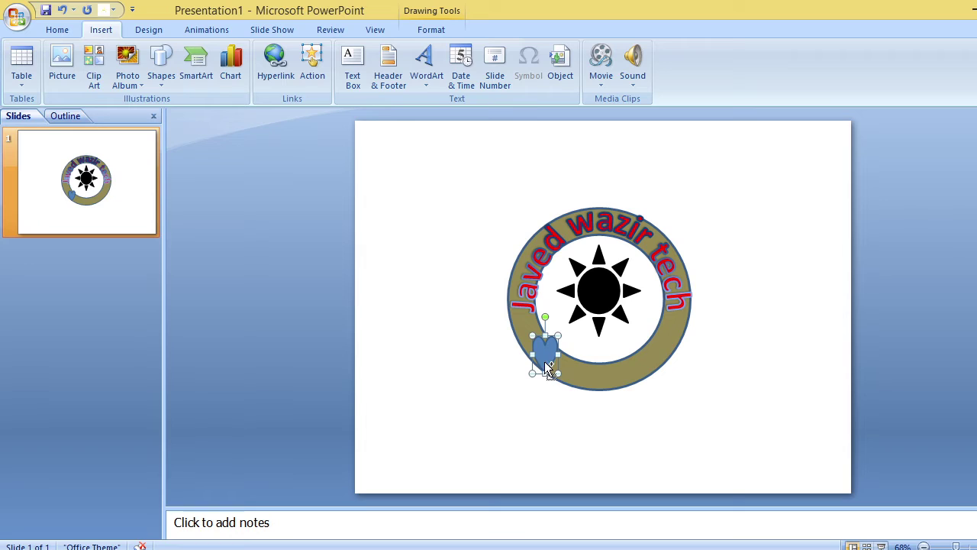
{"action": "key", "text": "ctrl+d"}
{"action": "left_click_drag", "start_coordinate": [556, 367], "coordinate": [607, 379]}
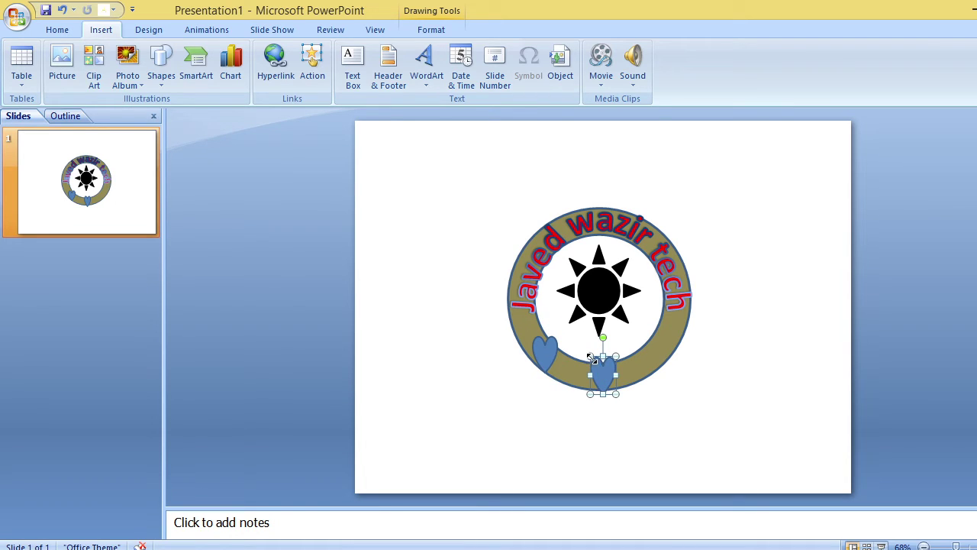
{"action": "key", "text": "ctrl+d"}
{"action": "mouse_move", "coordinate": [607, 376]}
{"action": "left_mouse_down"}
{"action": "mouse_move", "coordinate": [661, 388]}
{"action": "mouse_move", "coordinate": [655, 351]}
{"action": "left_mouse_up"}
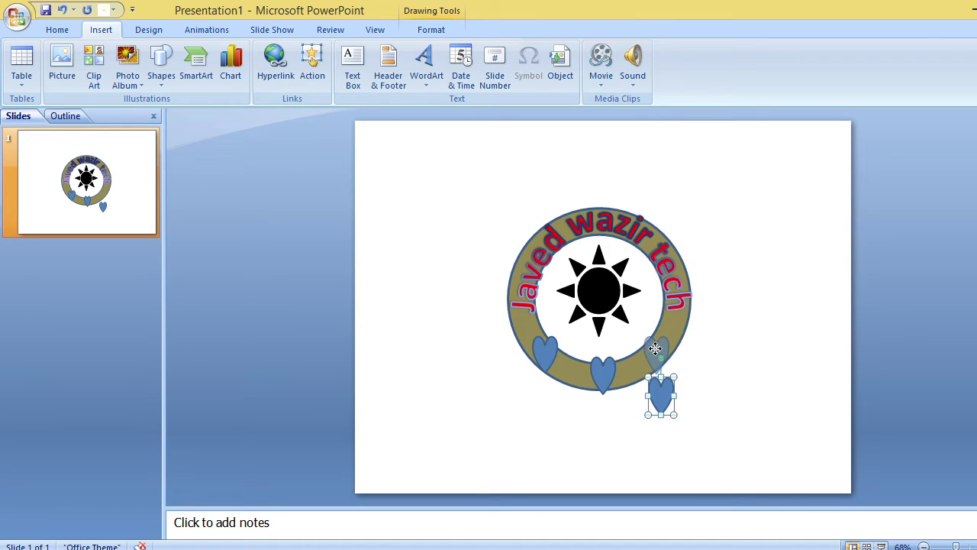
{"action": "left_click", "coordinate": [600, 371], "text": "shift"}
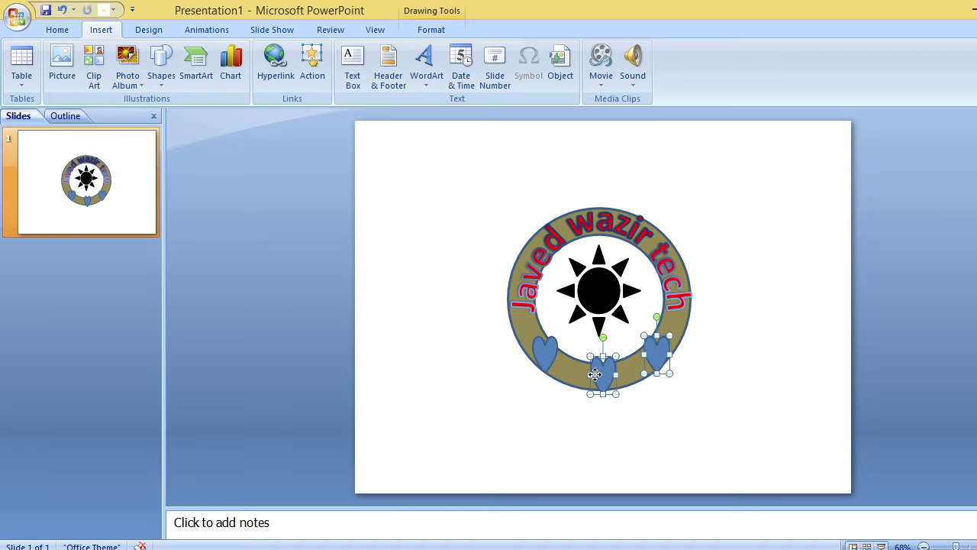
{"action": "left_click", "coordinate": [540, 362], "text": "shift"}
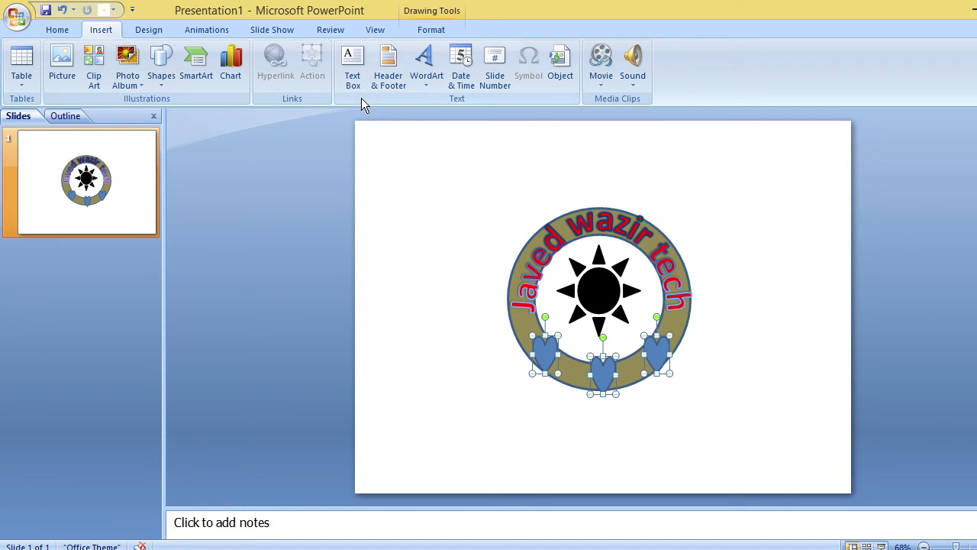
- Apply the red Colored Fill shape style to the three hearts
{"action": "left_click", "coordinate": [428, 30]}
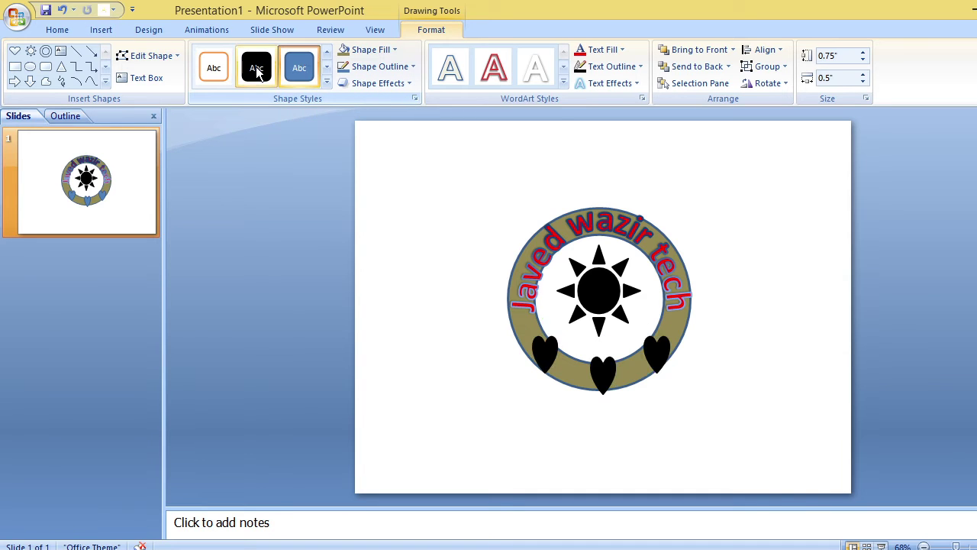
{"action": "left_click", "coordinate": [326, 79]}
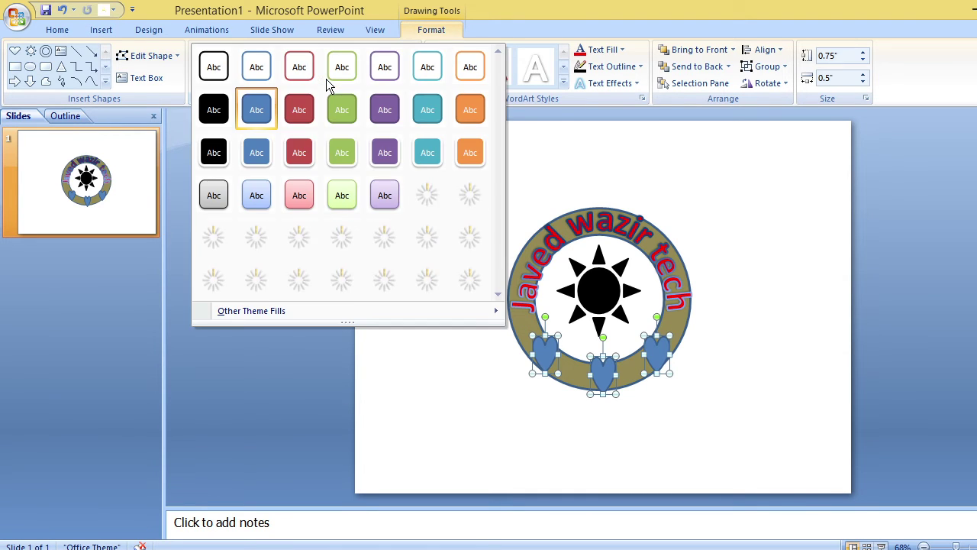
{"action": "left_click", "coordinate": [291, 112]}
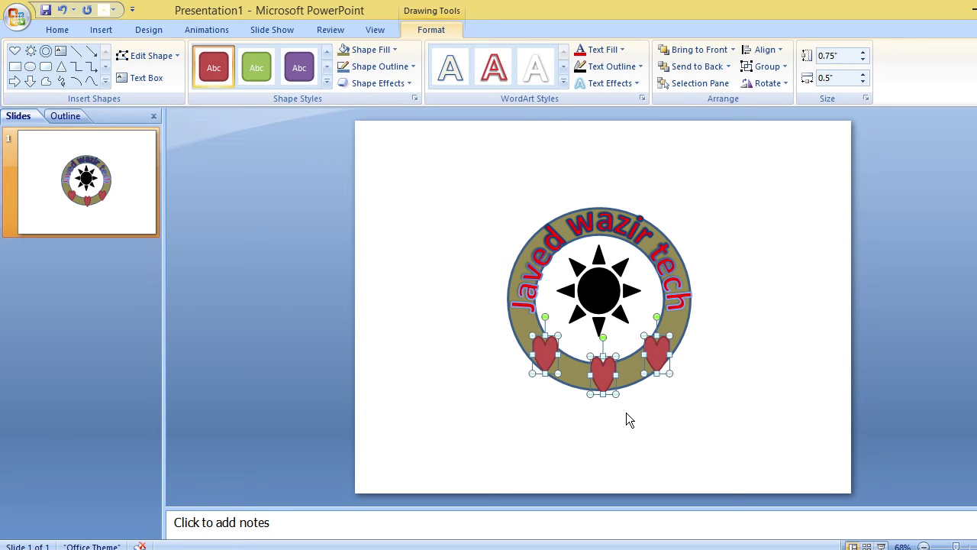
{"action": "left_click", "coordinate": [684, 390]}
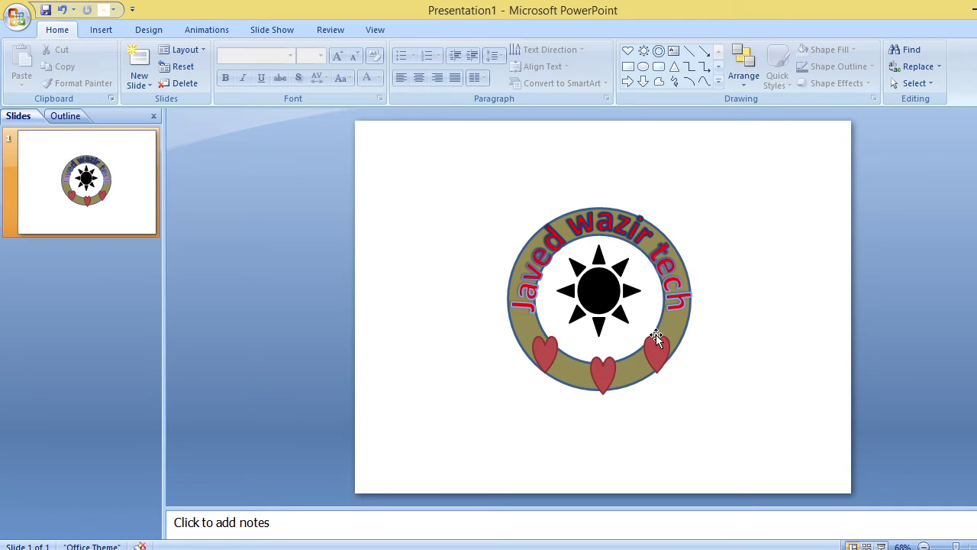
{"action": "left_click", "coordinate": [655, 350]}
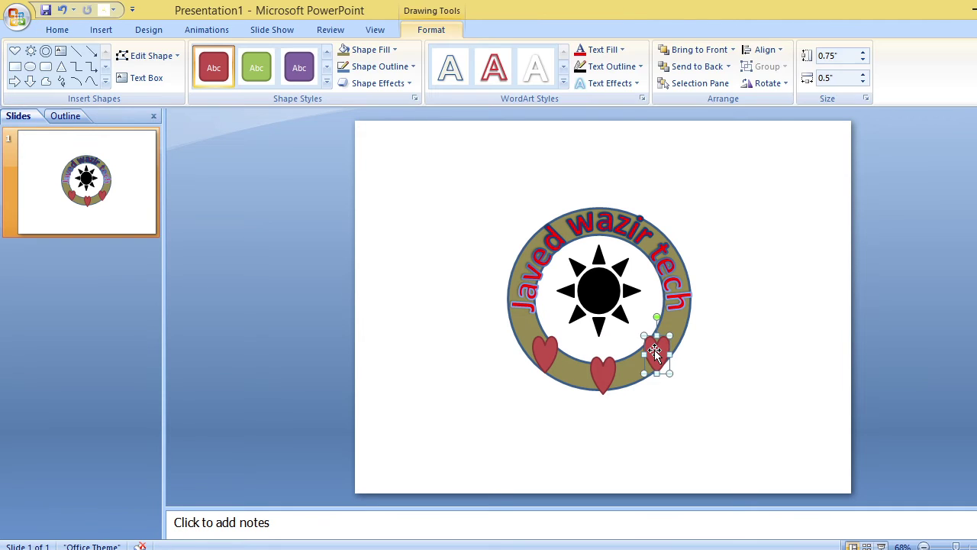
{"action": "left_click", "coordinate": [698, 414]}
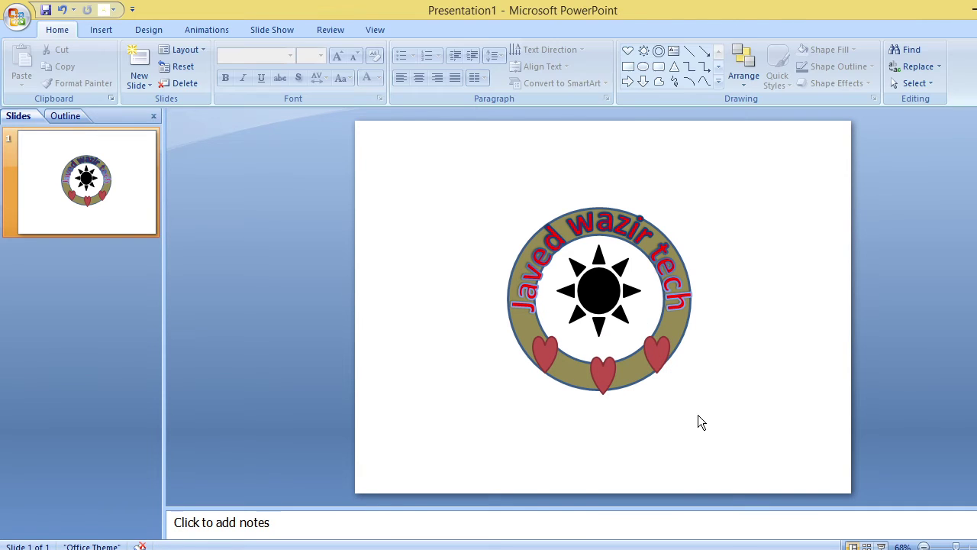
{"action": "left_click", "coordinate": [101, 32]}
{"action": "left_click", "coordinate": [164, 81]}
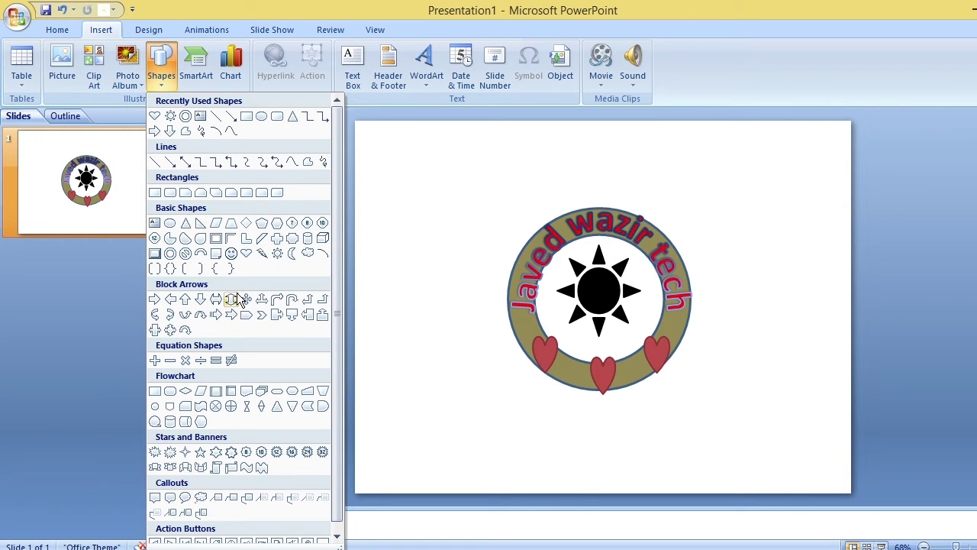
- Search Clip Art for 'computer' and insert the computer picture onto the slide
{"action": "left_click", "coordinate": [200, 454]}
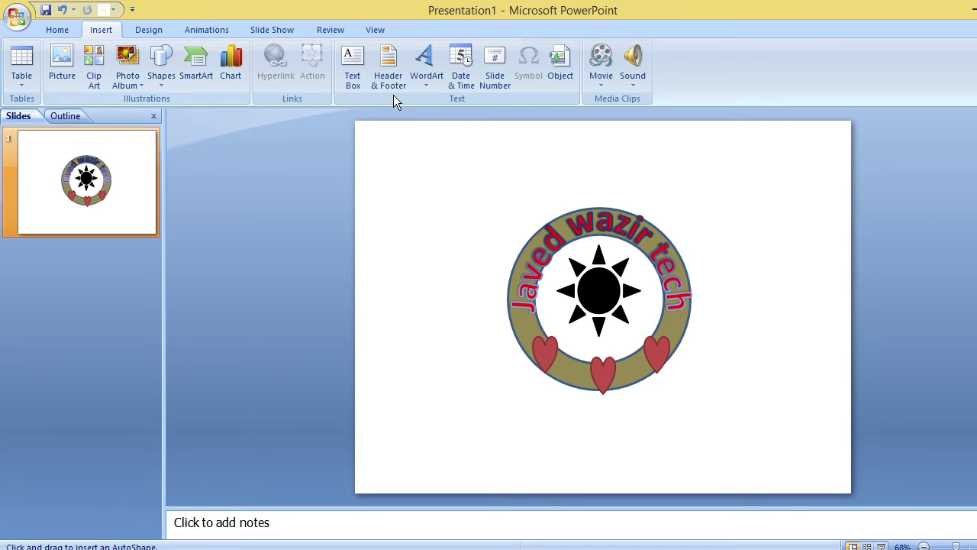
{"action": "left_click", "coordinate": [103, 81]}
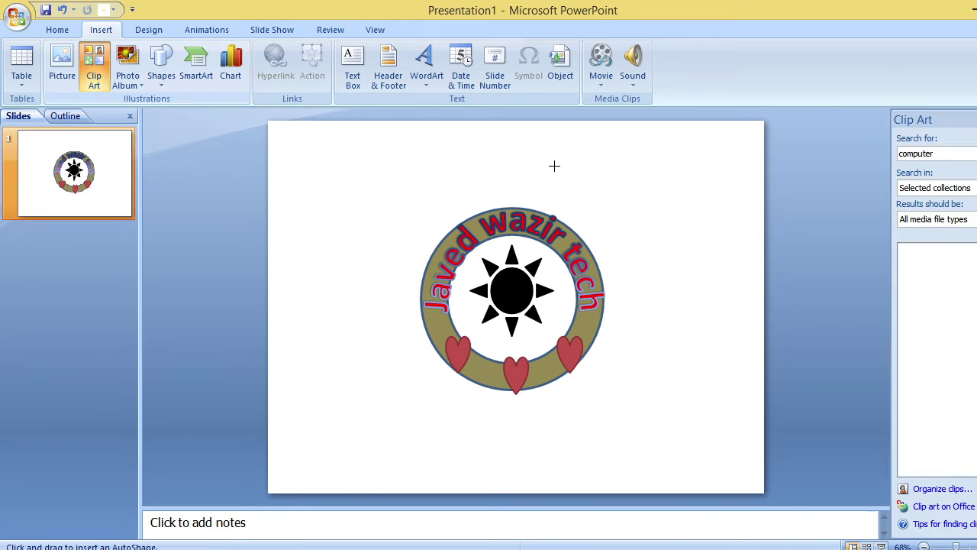
{"action": "left_click", "coordinate": [951, 154]}
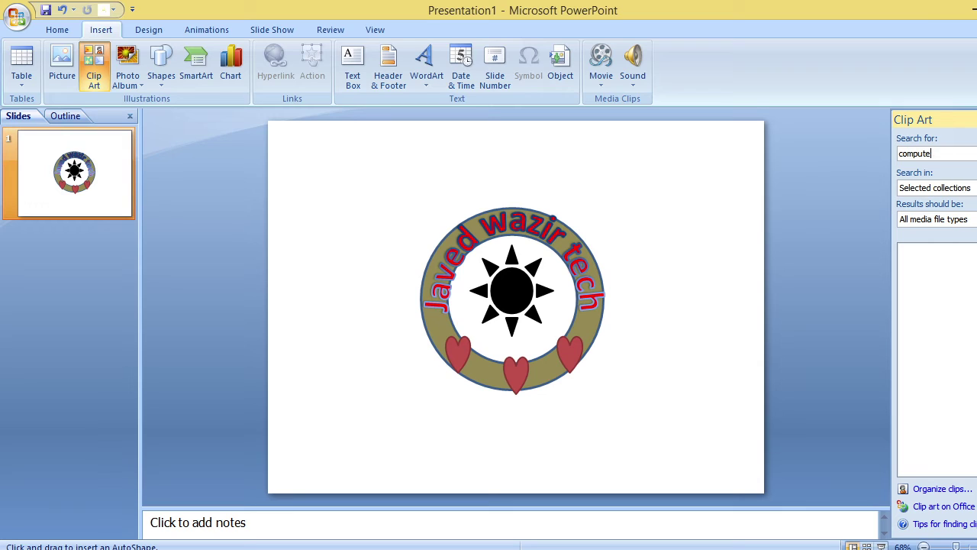
{"action": "key", "text": "BackSpace"}
{"action": "key", "text": "BackSpace"}
{"action": "key", "text": "BackSpace"}
{"action": "key", "text": "Return"}
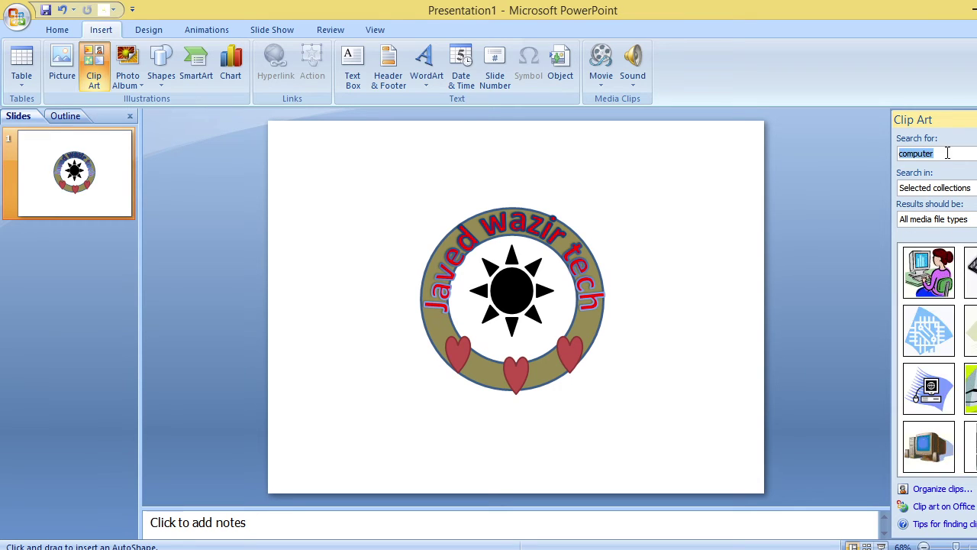
{"action": "left_click", "coordinate": [926, 276]}
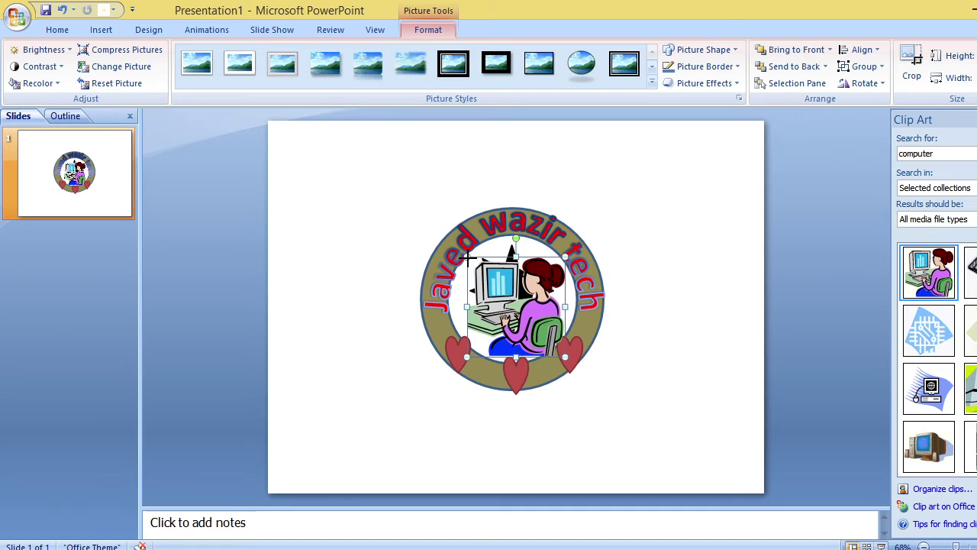
- Place the computer clip art over the centre of the black sun
{"action": "mouse_move", "coordinate": [468, 258]}
{"action": "left_mouse_down"}
{"action": "mouse_move", "coordinate": [525, 331]}
{"action": "mouse_move", "coordinate": [516, 304]}
{"action": "mouse_move", "coordinate": [533, 308]}
{"action": "mouse_move", "coordinate": [527, 300]}
{"action": "left_mouse_up"}
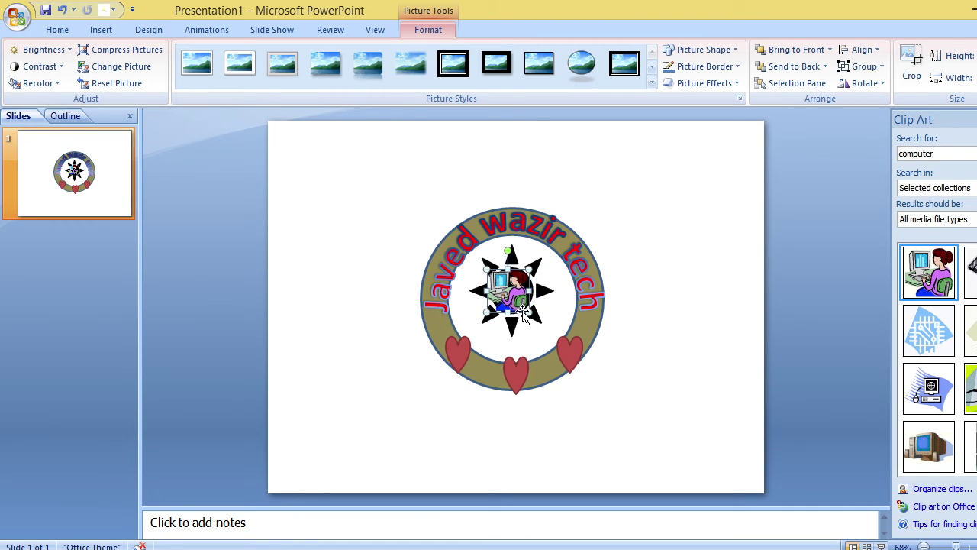
{"action": "key", "text": "ctrl+z"}
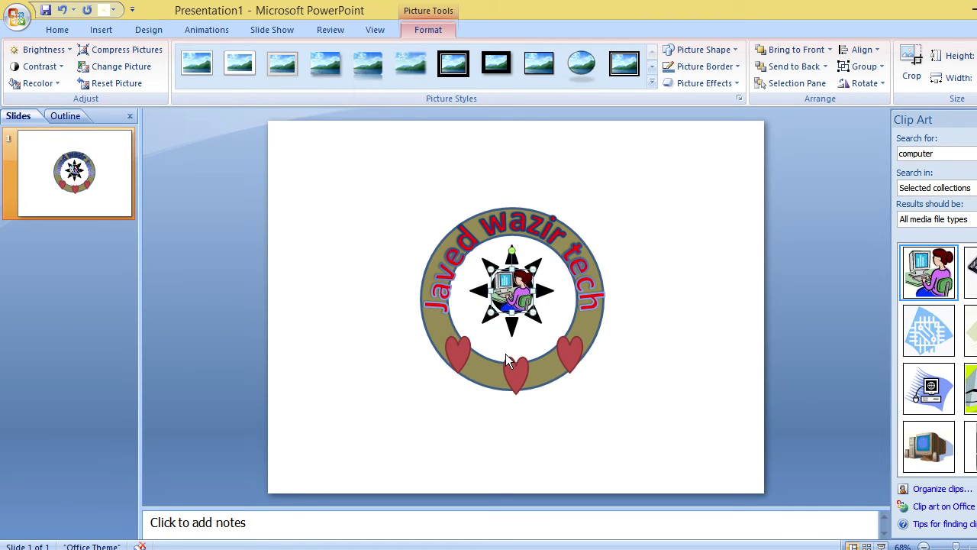
{"action": "left_click", "coordinate": [662, 304]}
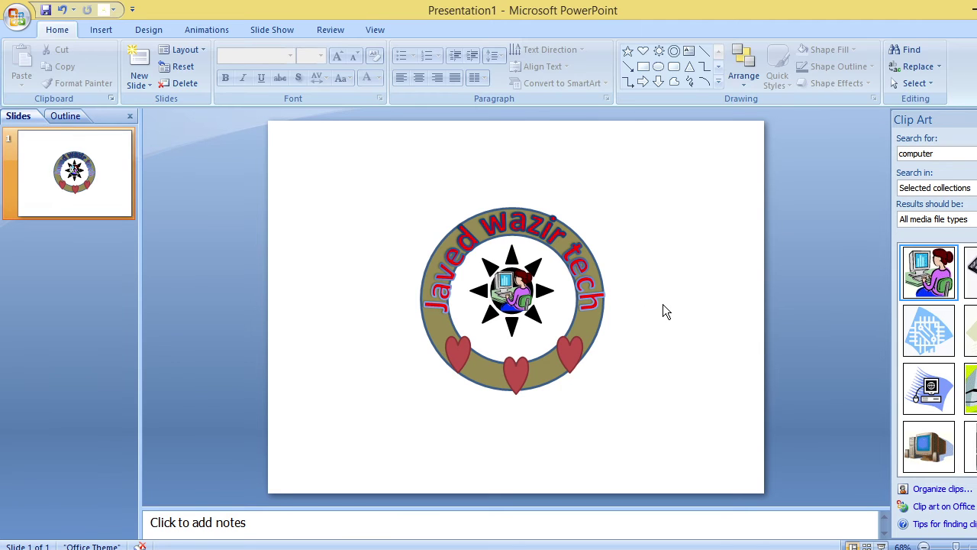
{"action": "left_click", "coordinate": [512, 291]}
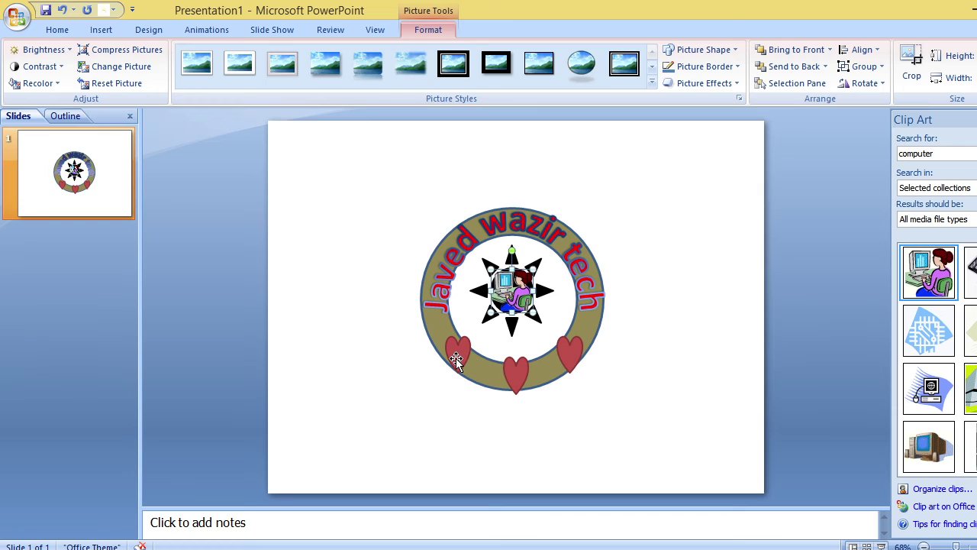
- Add the left, middle and right hearts and the ring to the clip art selection
{"action": "left_click", "coordinate": [456, 358]}
{"action": "left_click", "coordinate": [521, 370], "text": "shift"}
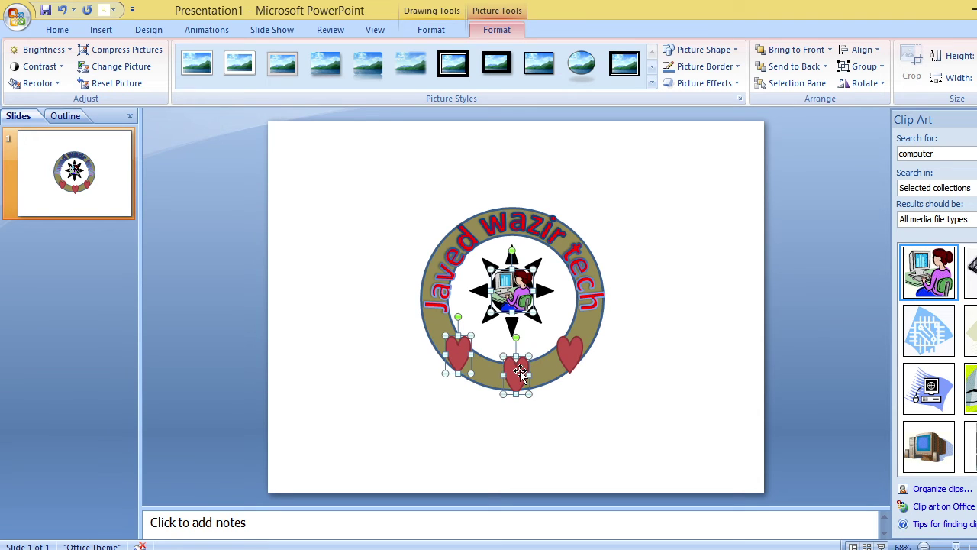
{"action": "left_click", "coordinate": [569, 360], "text": "shift"}
{"action": "left_click", "coordinate": [595, 322], "text": "shift"}
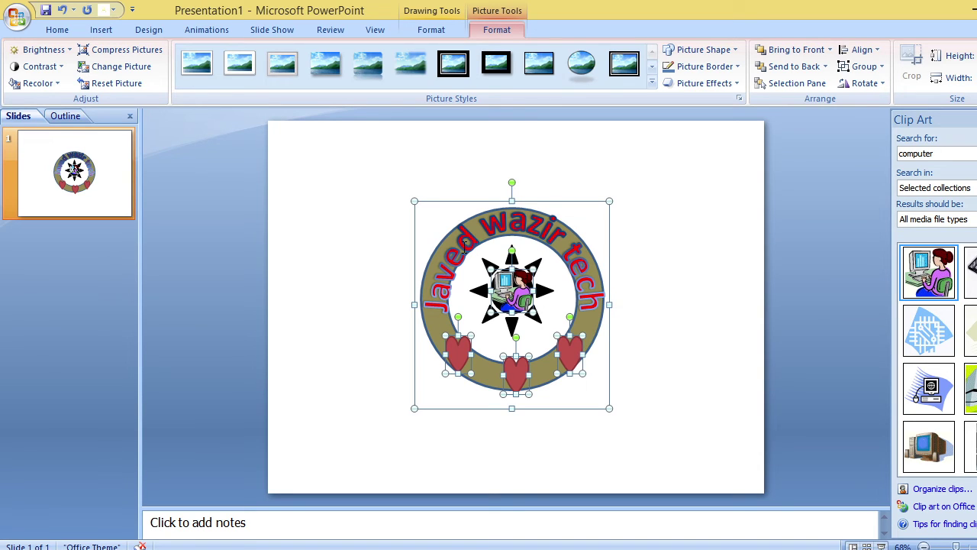
- Group the selected ring, sun, three hearts and computer clip art, then reselect the grouped logo
{"action": "left_click", "coordinate": [464, 246], "text": "shift"}
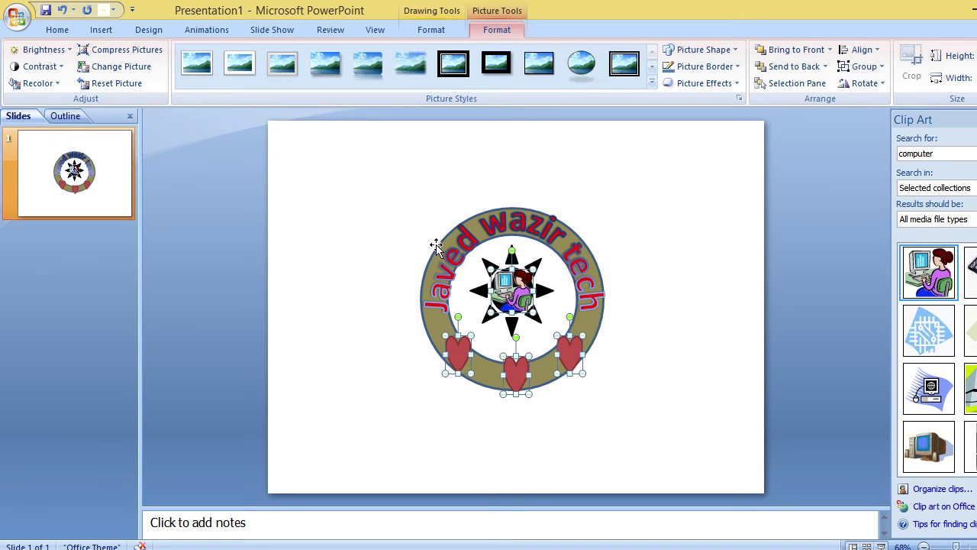
{"action": "left_click", "coordinate": [437, 246], "text": "shift"}
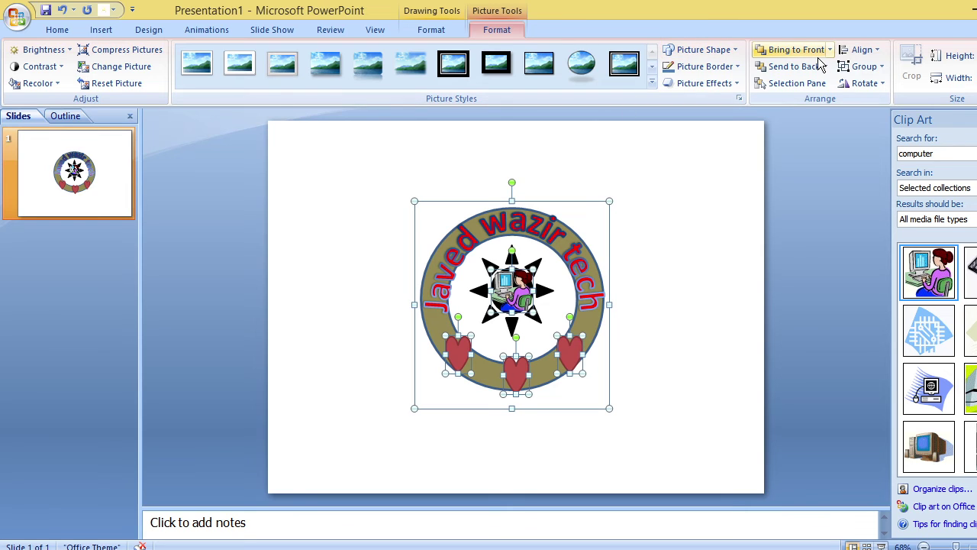
{"action": "left_click", "coordinate": [865, 66]}
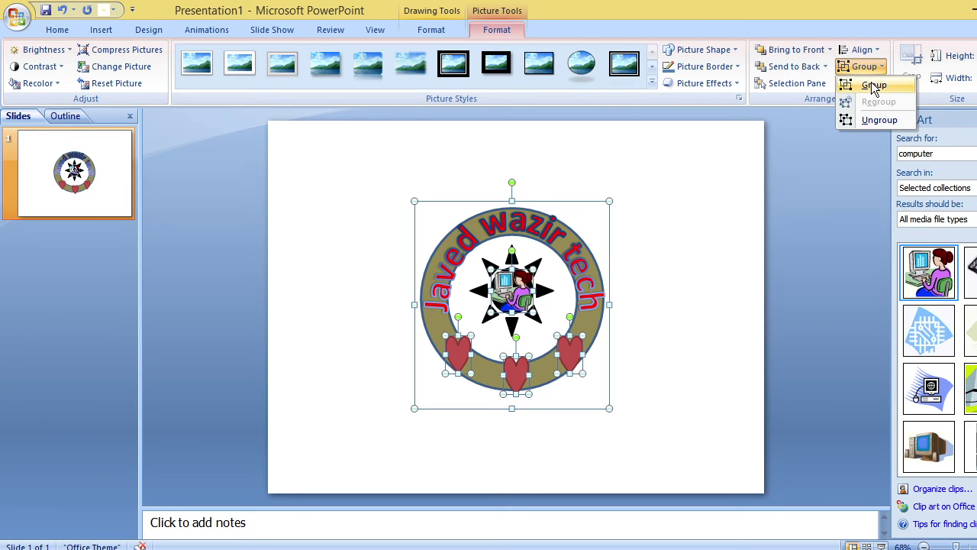
{"action": "left_click", "coordinate": [871, 84]}
{"action": "left_click", "coordinate": [716, 250]}
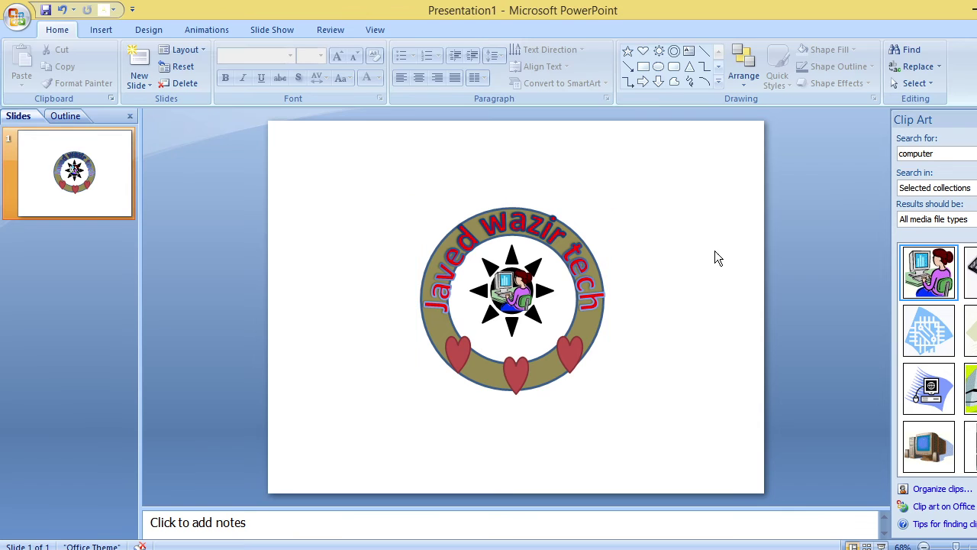
{"action": "left_click", "coordinate": [559, 244]}
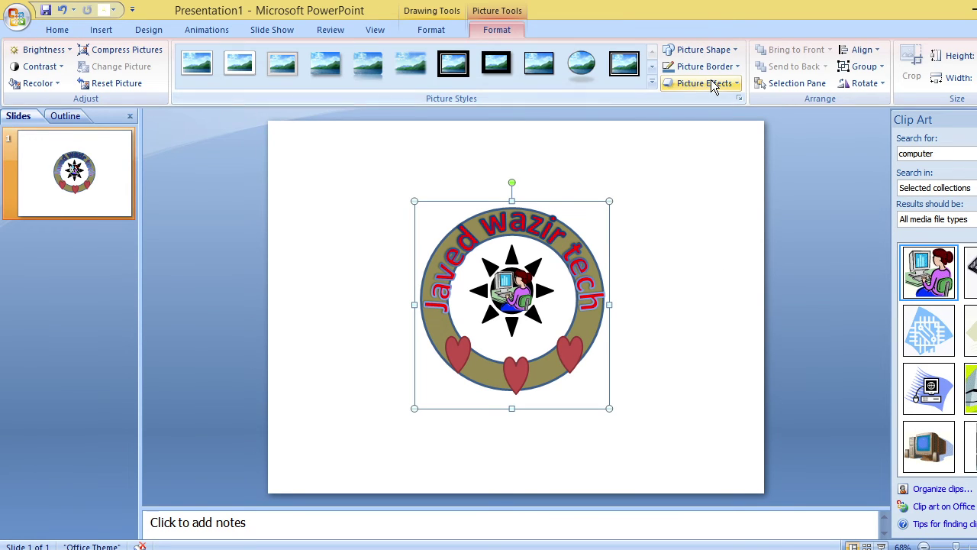
- Open Format Picture for the grouped logo and give its outline a dashed line style
{"action": "right_click", "coordinate": [530, 366]}
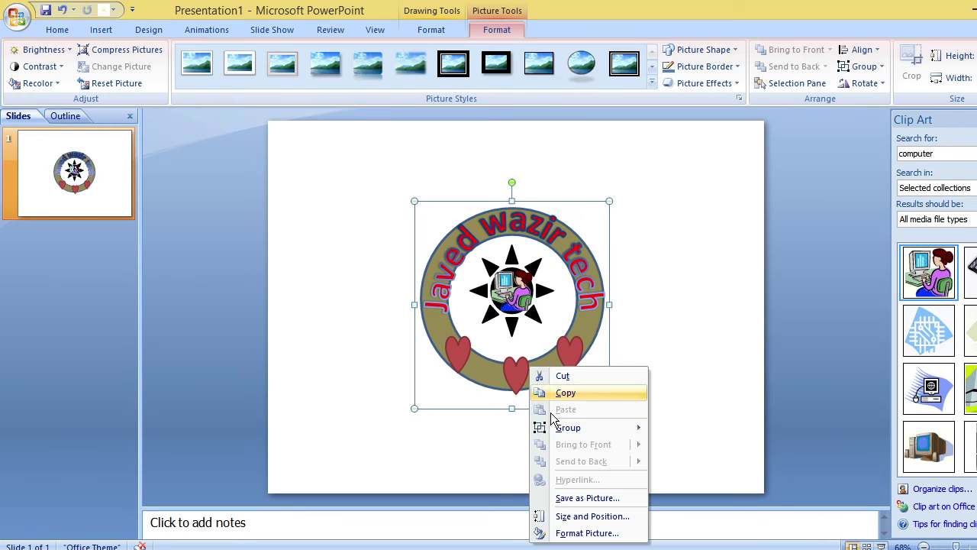
{"action": "left_click", "coordinate": [595, 532]}
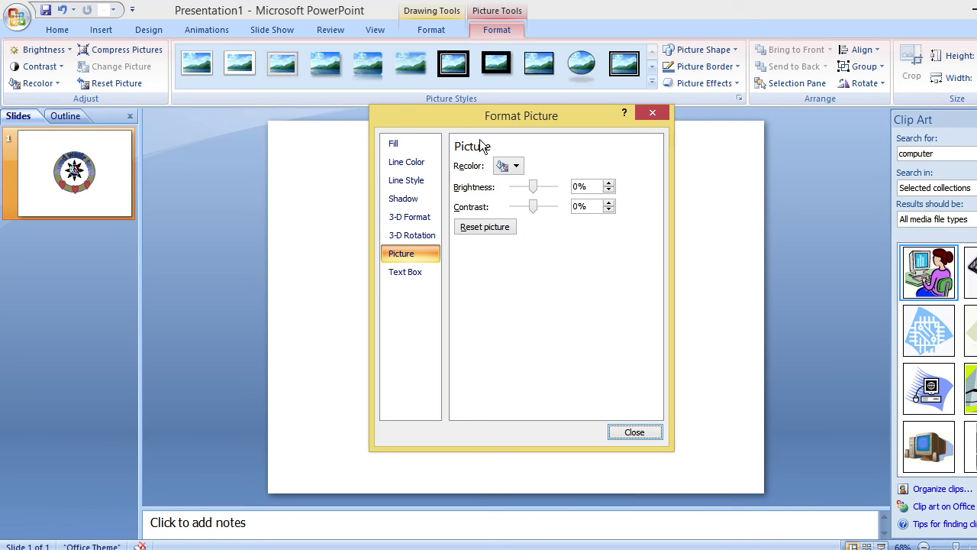
{"action": "mouse_move", "coordinate": [467, 118]}
{"action": "left_mouse_down"}
{"action": "mouse_move", "coordinate": [699, 146]}
{"action": "mouse_move", "coordinate": [773, 119]}
{"action": "left_mouse_up"}
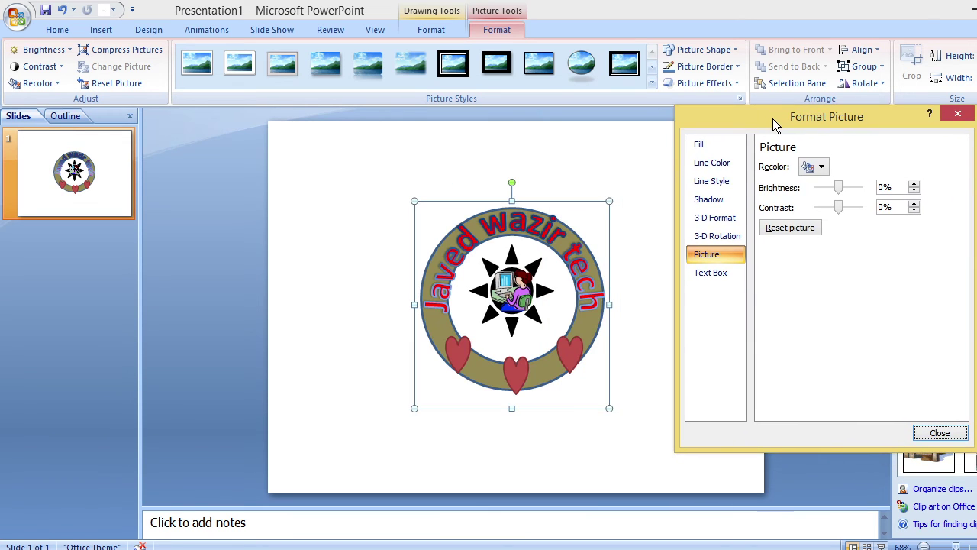
{"action": "left_click", "coordinate": [724, 164]}
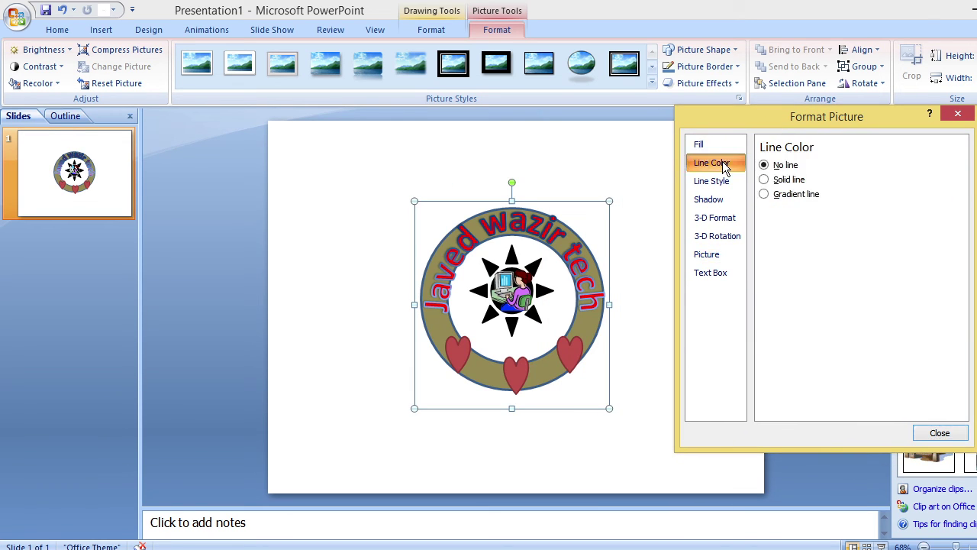
{"action": "left_click", "coordinate": [784, 182]}
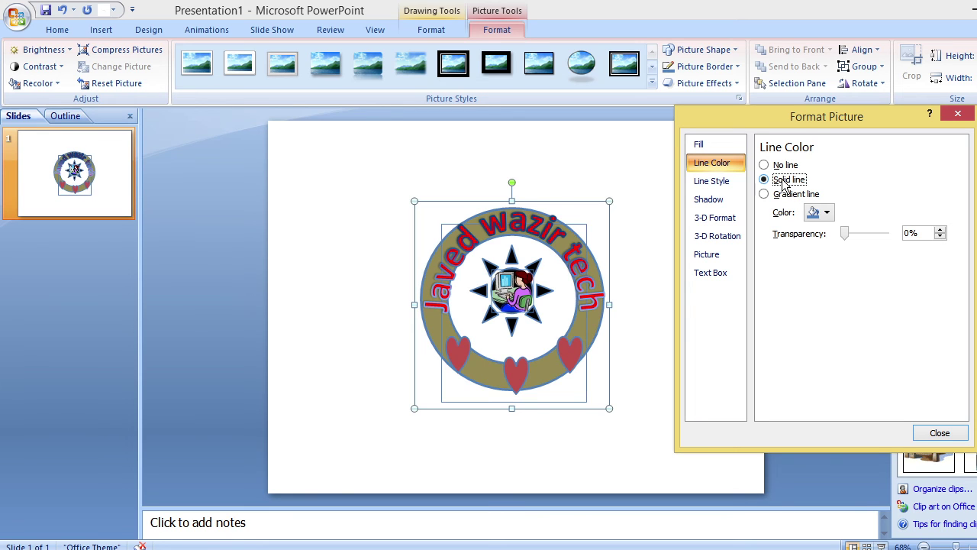
{"action": "left_click", "coordinate": [777, 166]}
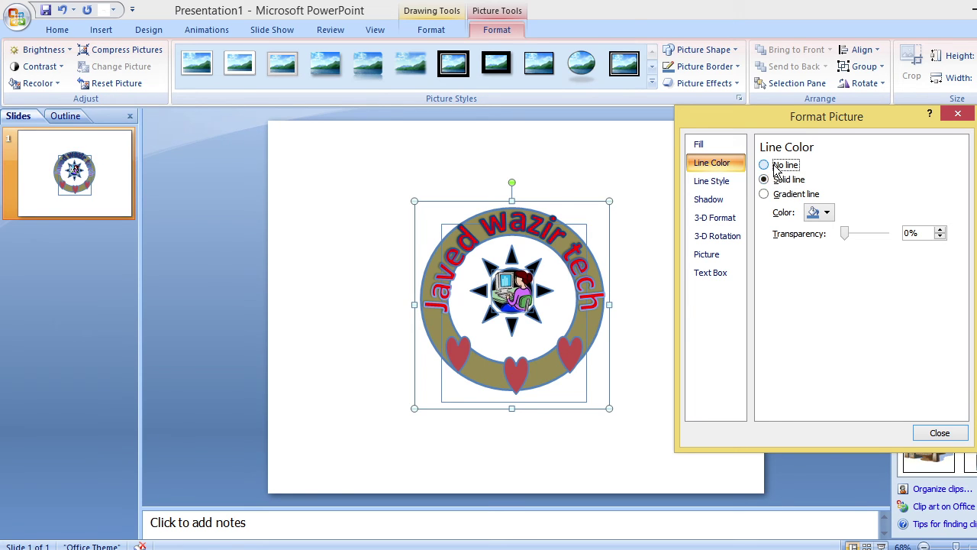
{"action": "left_click", "coordinate": [718, 185]}
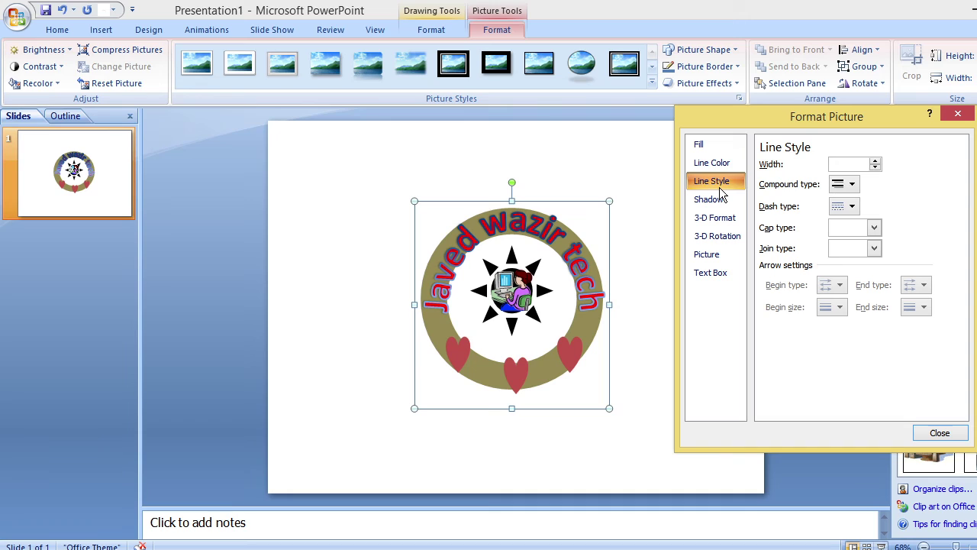
{"action": "left_click", "coordinate": [852, 207]}
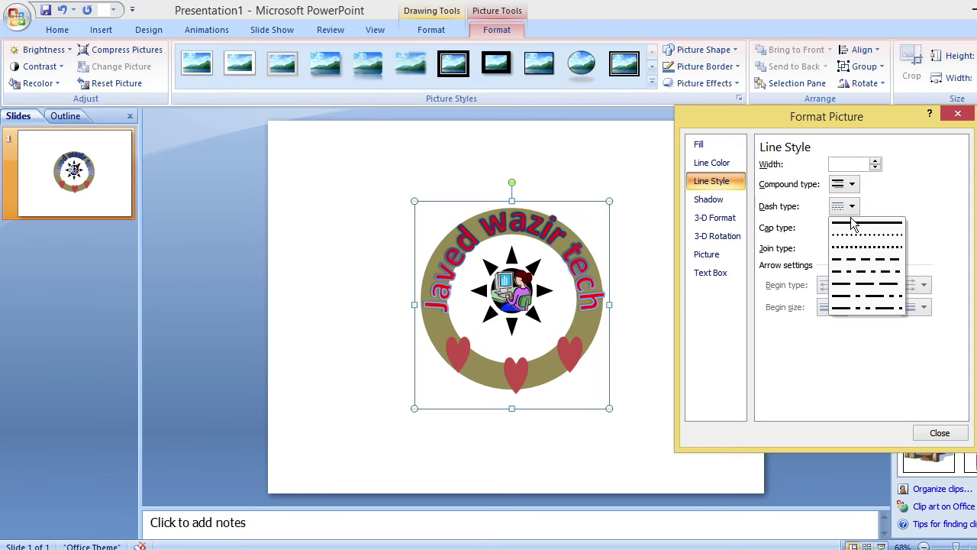
{"action": "left_click", "coordinate": [849, 260]}
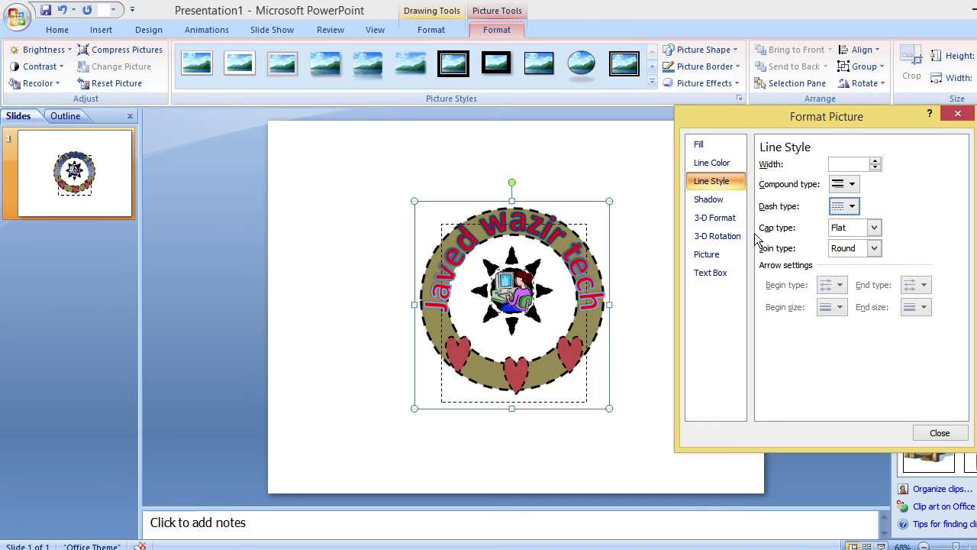
{"action": "left_click", "coordinate": [710, 199]}
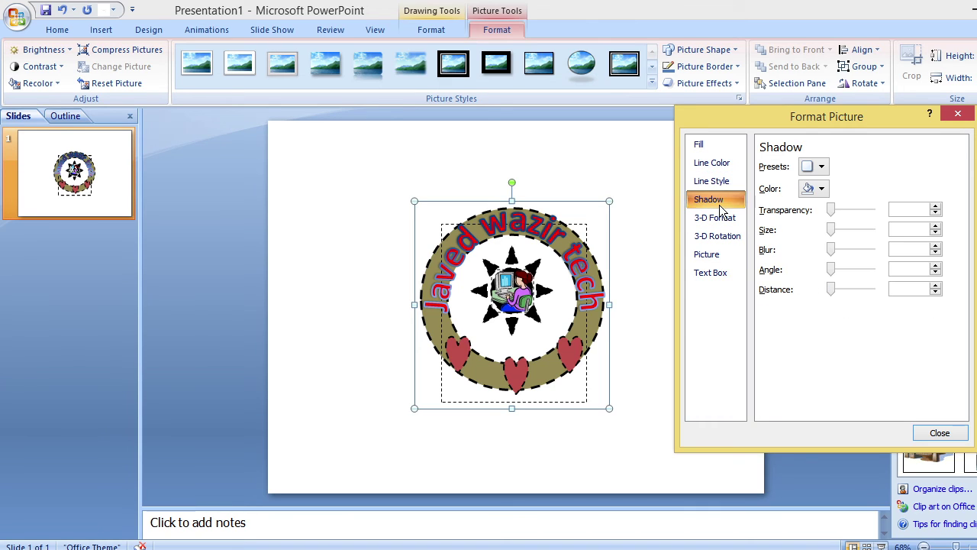
- Make the logo's shadow colour yellow
{"action": "left_click", "coordinate": [818, 189]}
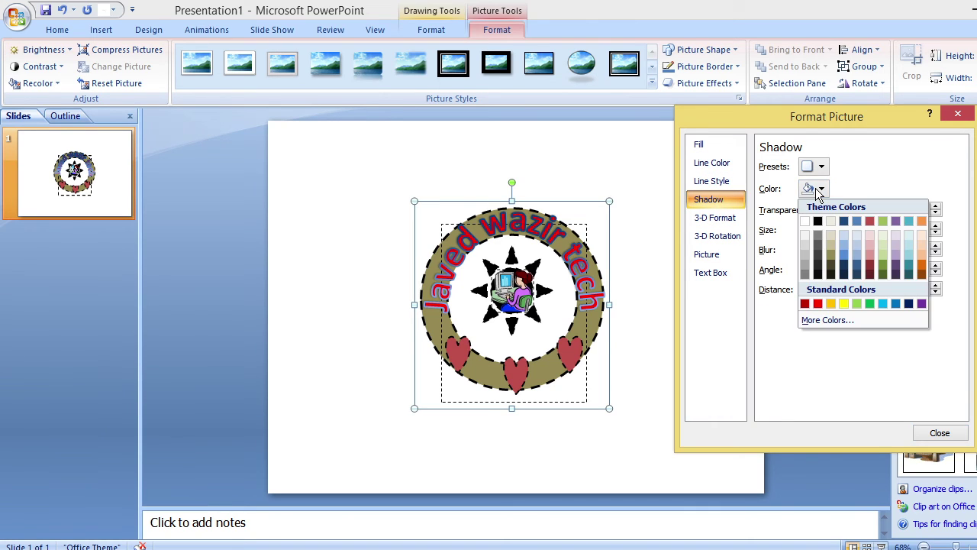
{"action": "left_click", "coordinate": [843, 303]}
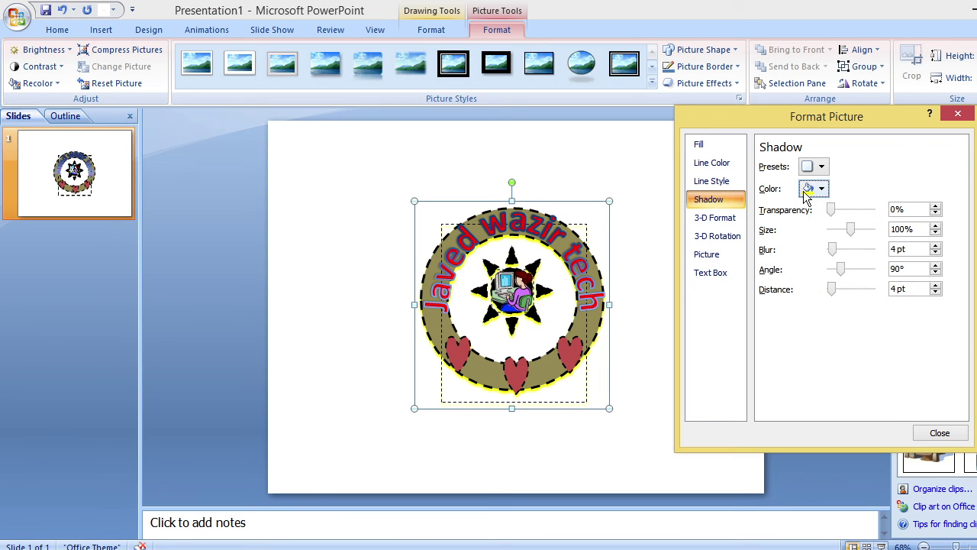
{"action": "left_click", "coordinate": [822, 166]}
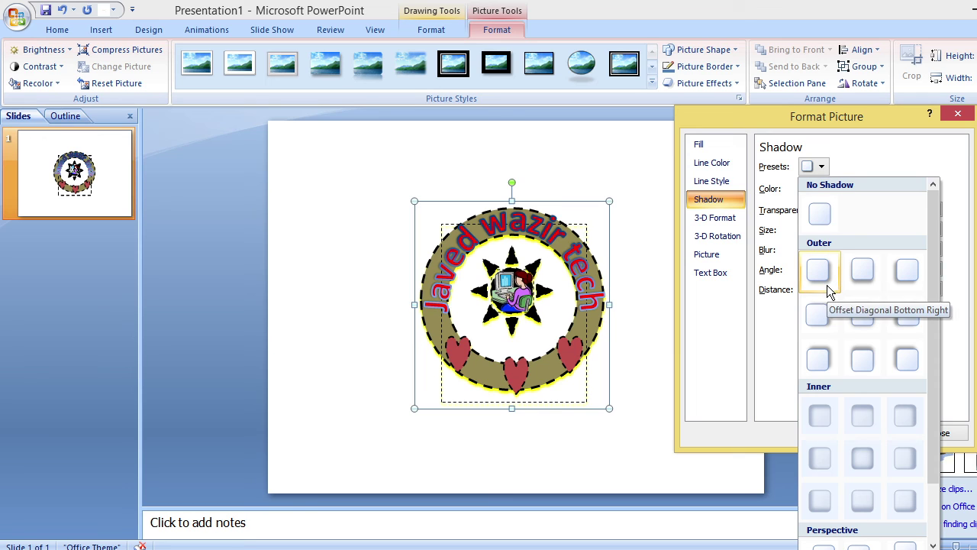
- In 3-D Format, try a bottom bevel and undo it, leaving it at 0 pt
{"action": "left_click", "coordinate": [714, 219]}
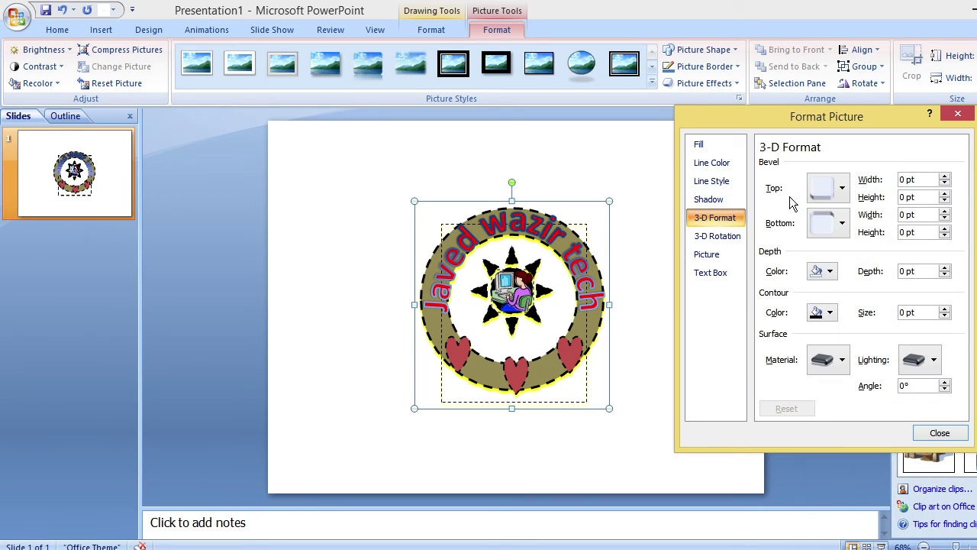
{"action": "left_click", "coordinate": [840, 191]}
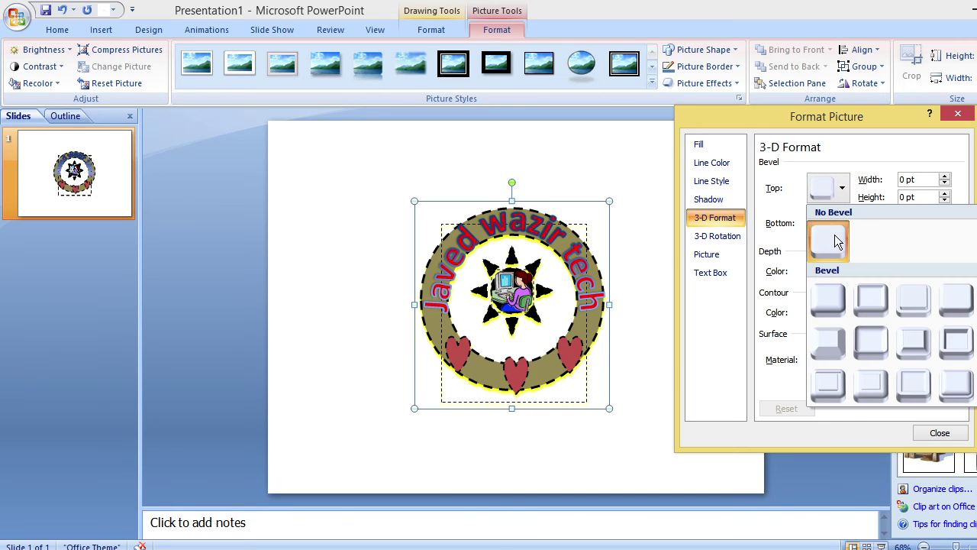
{"action": "left_click", "coordinate": [787, 197]}
{"action": "left_click", "coordinate": [841, 223]}
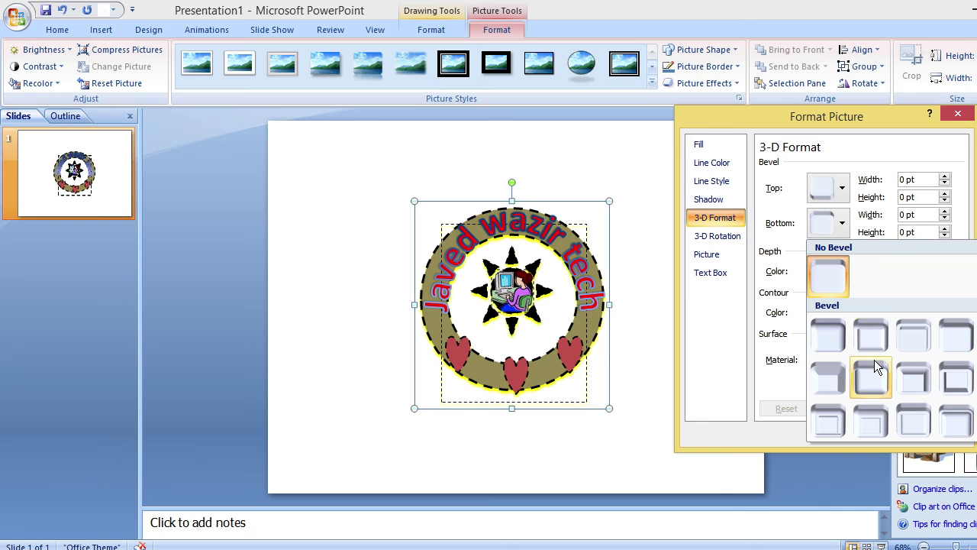
{"action": "left_click", "coordinate": [869, 337]}
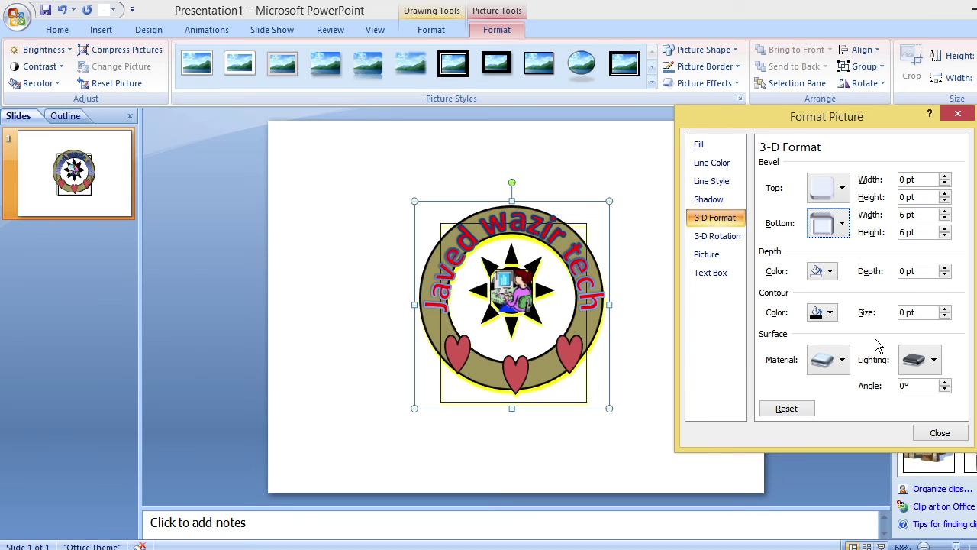
{"action": "key", "text": "ctrl+z"}
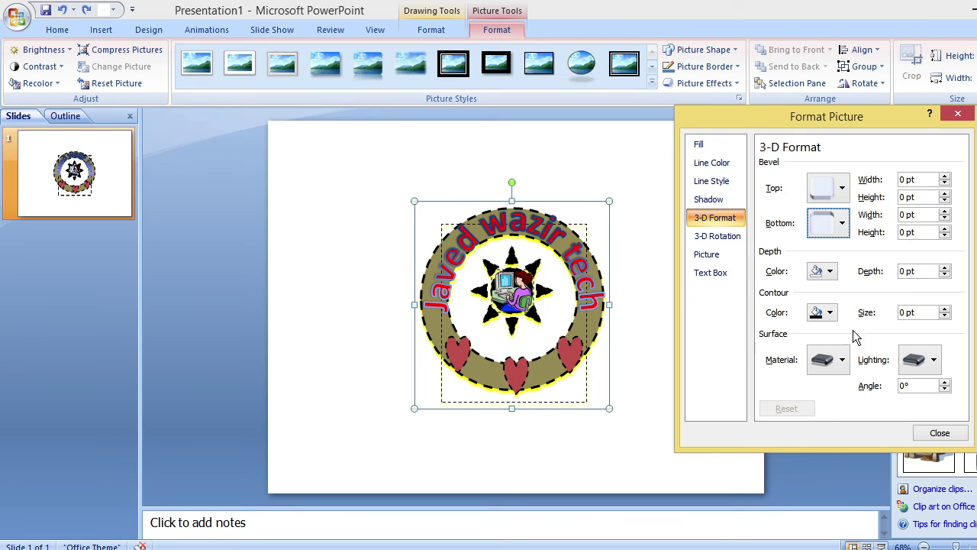
{"action": "left_click", "coordinate": [718, 237]}
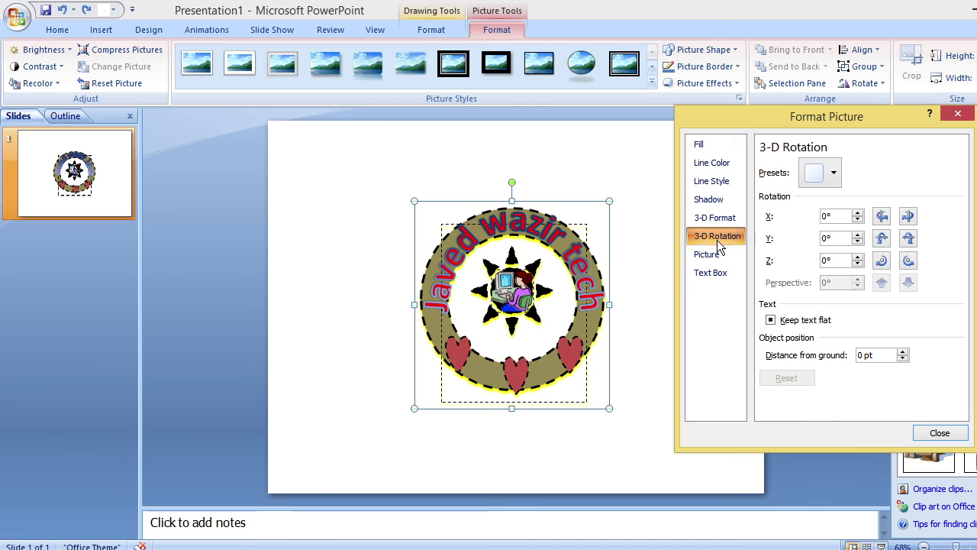
{"action": "left_click", "coordinate": [833, 173]}
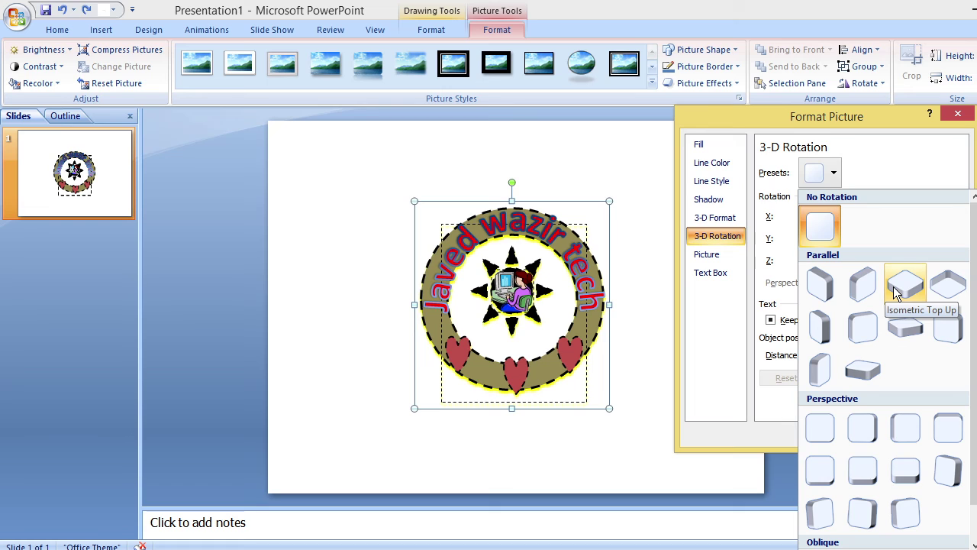
{"action": "left_click", "coordinate": [893, 286]}
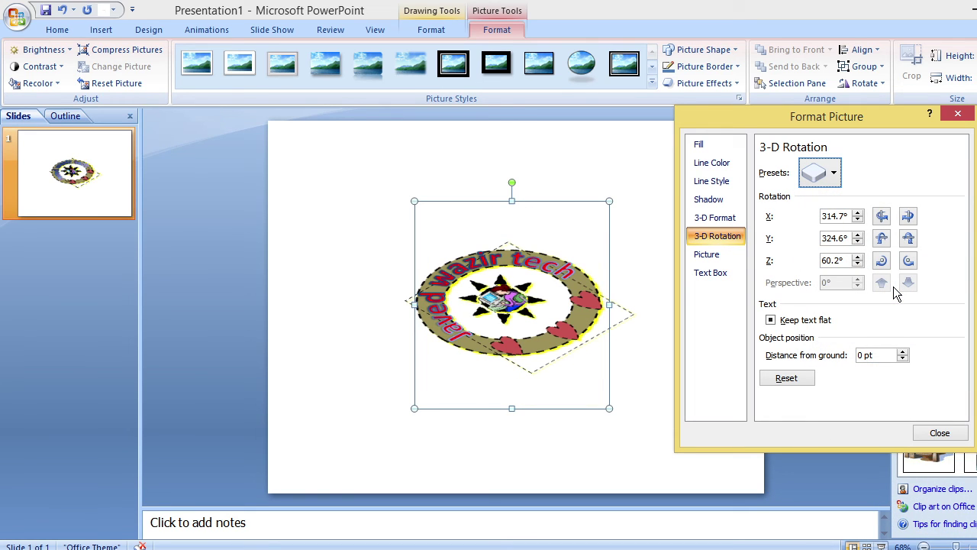
{"action": "key", "text": "ctrl+z"}
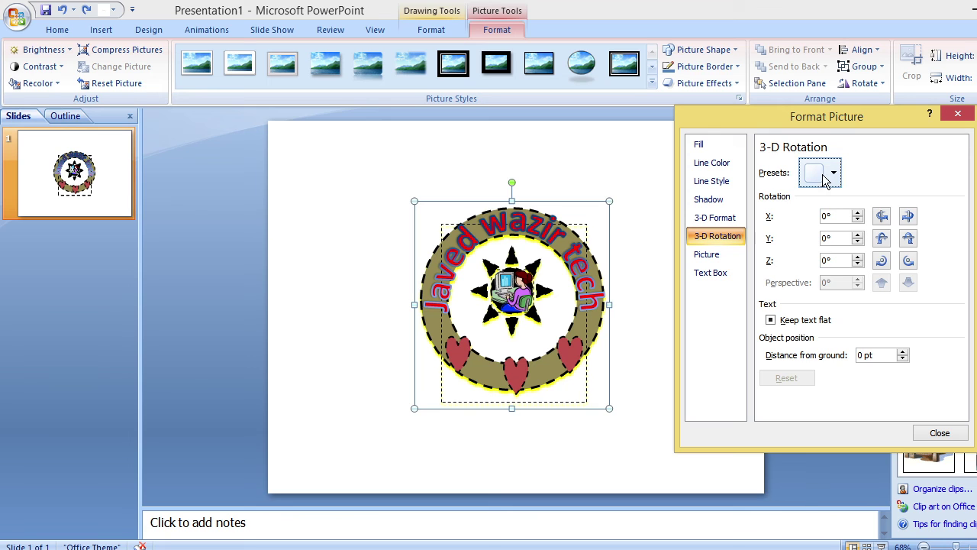
{"action": "left_click", "coordinate": [832, 172]}
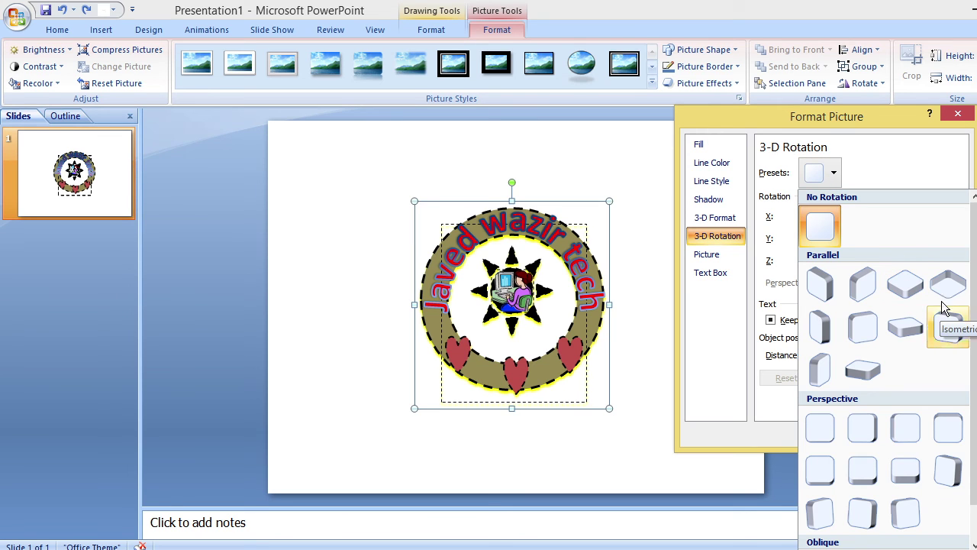
{"action": "left_click", "coordinate": [946, 327]}
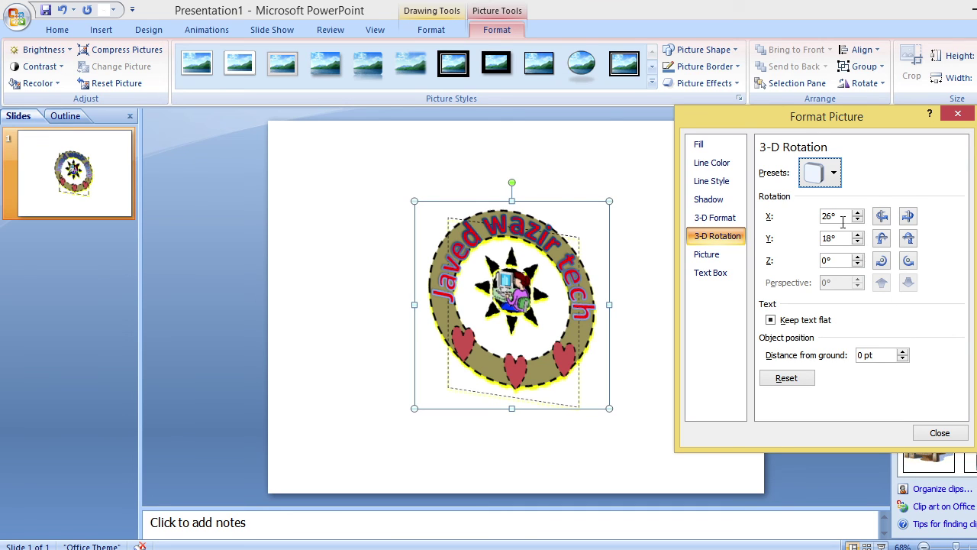
{"action": "left_click", "coordinate": [834, 175]}
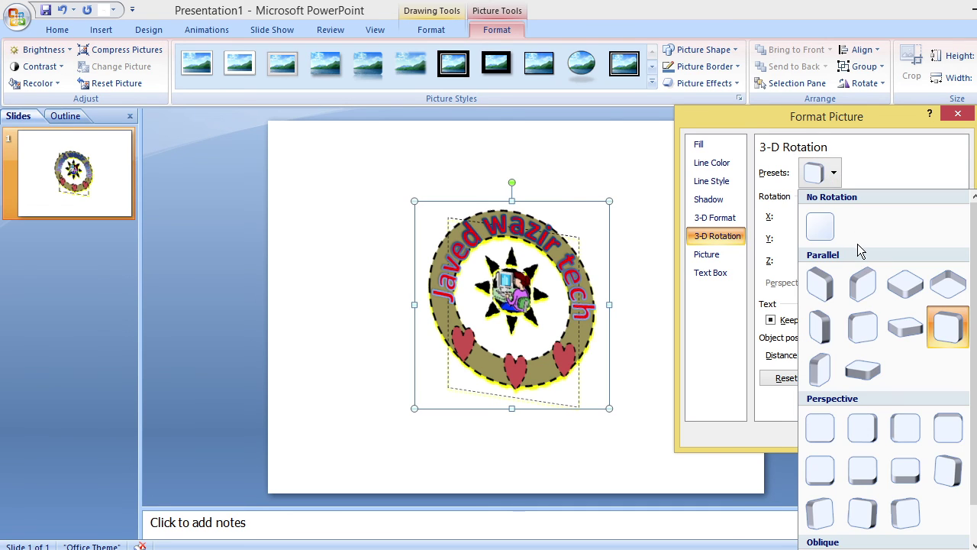
{"action": "left_click", "coordinate": [863, 366]}
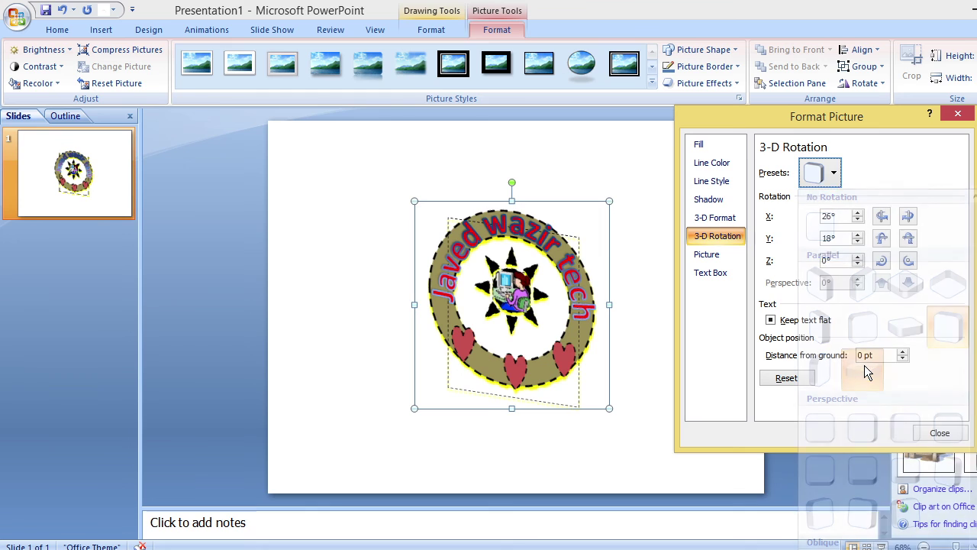
{"action": "key", "text": "ctrl+z"}
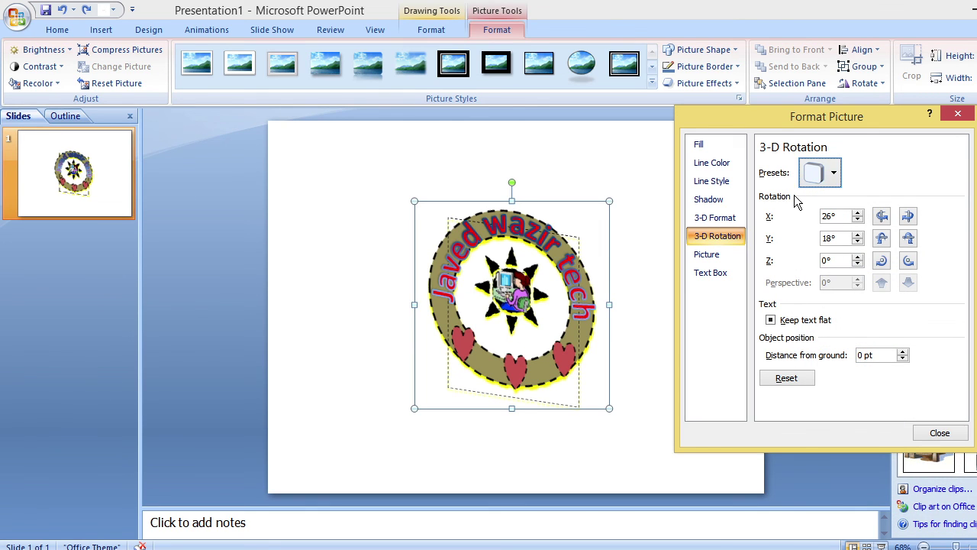
{"action": "key", "text": "ctrl+z"}
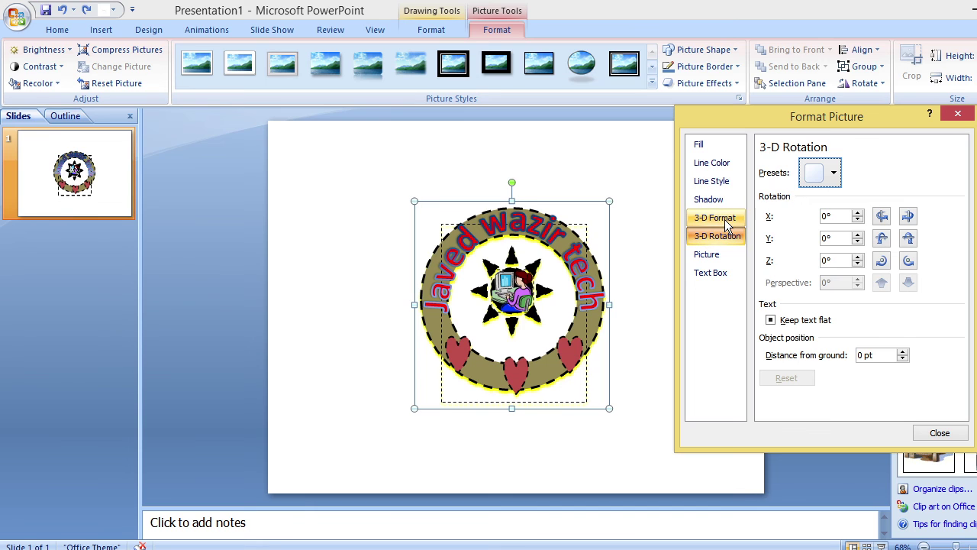
{"action": "left_click", "coordinate": [718, 218]}
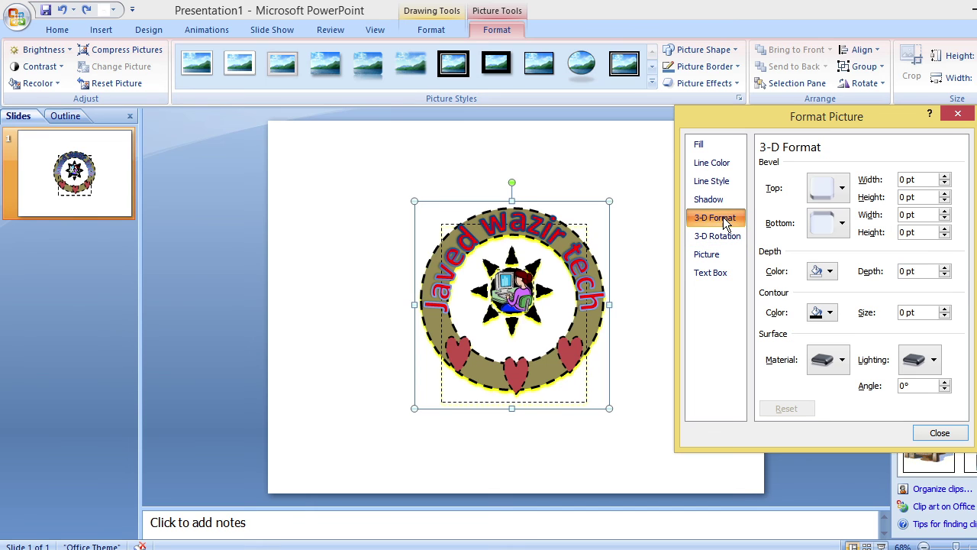
- Try a bottom bevel and undo it, then apply the Warm Sunset lighting preset
{"action": "left_click", "coordinate": [843, 223]}
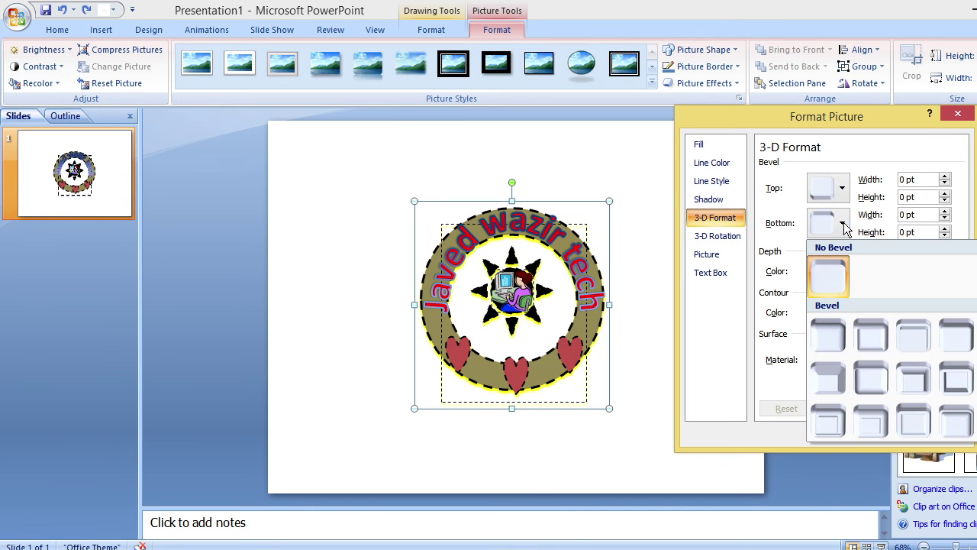
{"action": "left_click", "coordinate": [922, 333]}
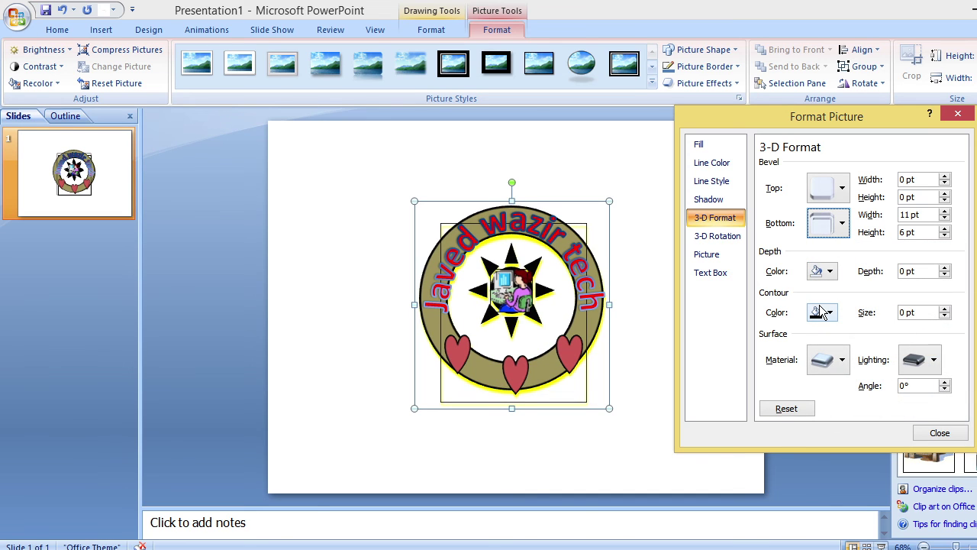
{"action": "key", "text": "ctrl+z"}
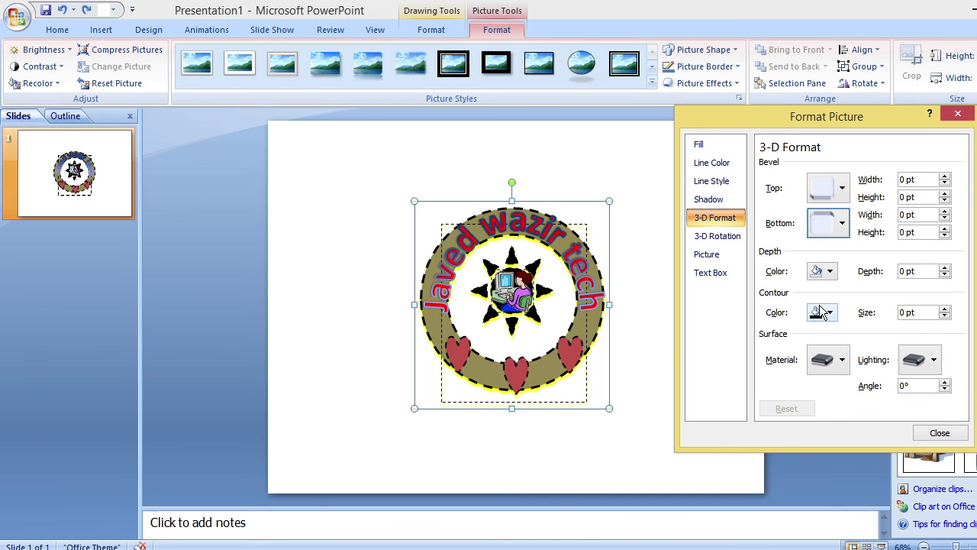
{"action": "left_click", "coordinate": [935, 359]}
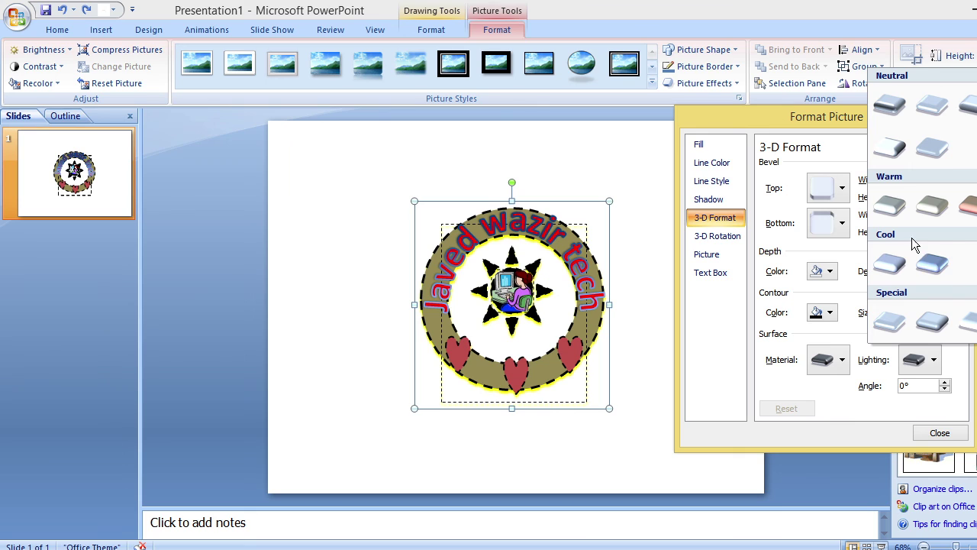
{"action": "left_click", "coordinate": [963, 211]}
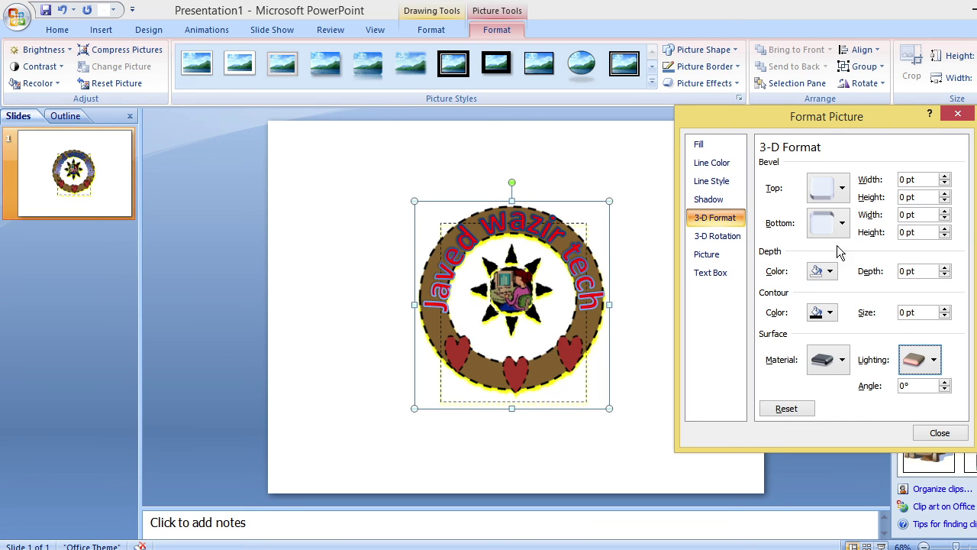
- Set picture brightness to 51% and contrast to -4%, then close Format Picture and Clip Art
{"action": "left_click", "coordinate": [707, 254]}
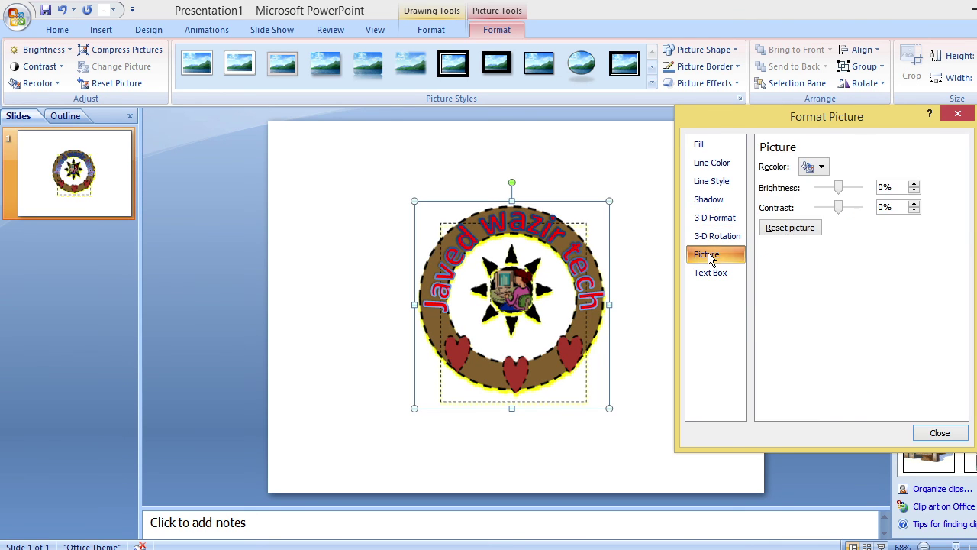
{"action": "left_click", "coordinate": [822, 167]}
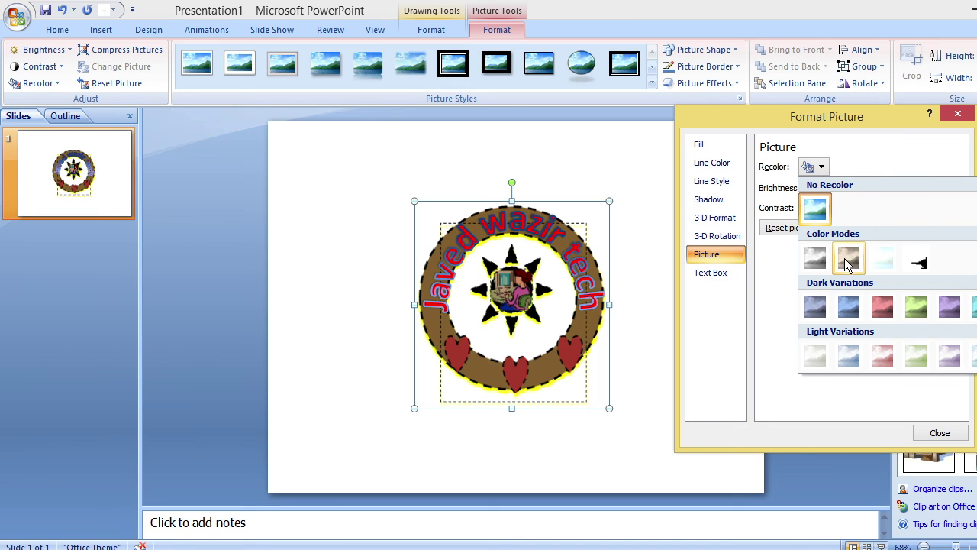
{"action": "left_click", "coordinate": [756, 271]}
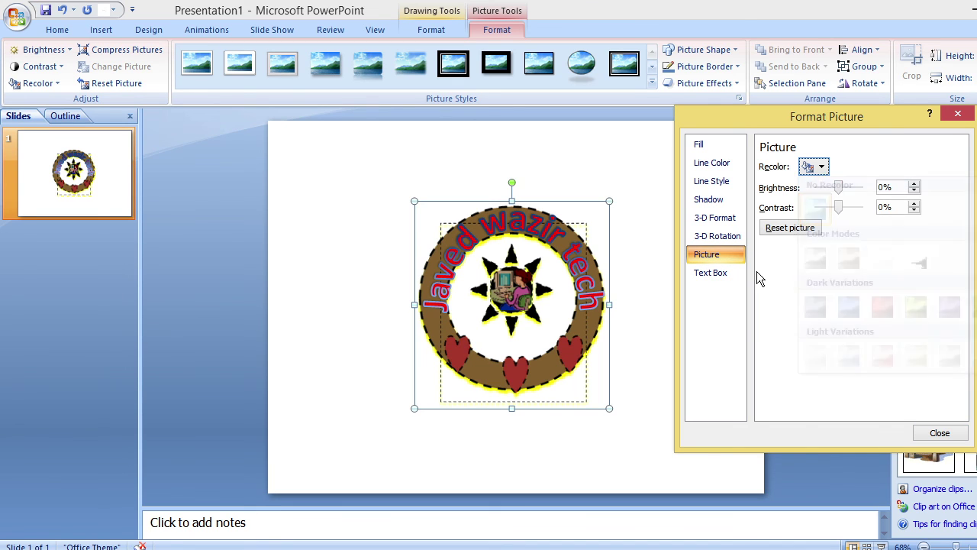
{"action": "mouse_move", "coordinate": [838, 186]}
{"action": "left_mouse_down"}
{"action": "mouse_move", "coordinate": [847, 186]}
{"action": "mouse_move", "coordinate": [822, 186]}
{"action": "mouse_move", "coordinate": [853, 188]}
{"action": "mouse_move", "coordinate": [855, 208]}
{"action": "left_mouse_up"}
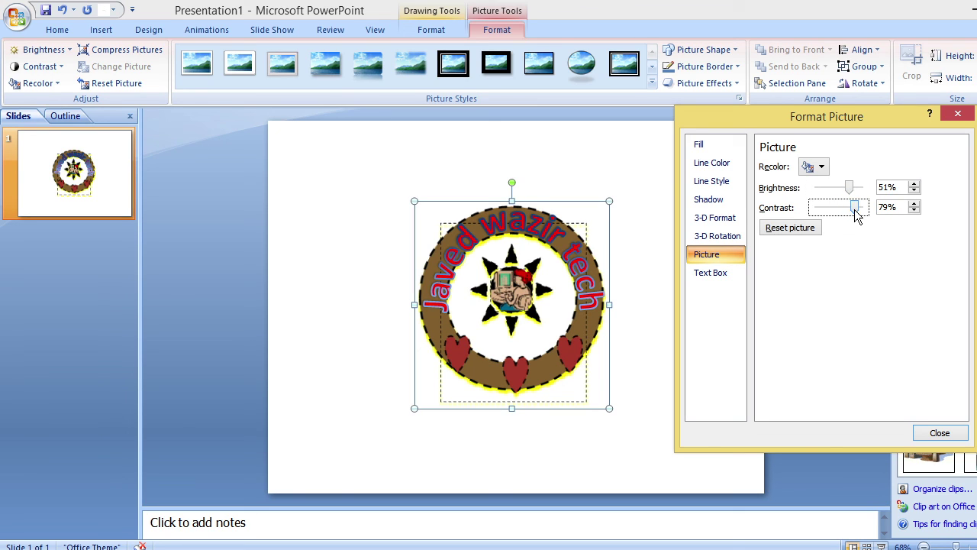
{"action": "left_click_drag", "start_coordinate": [854, 207], "coordinate": [838, 207]}
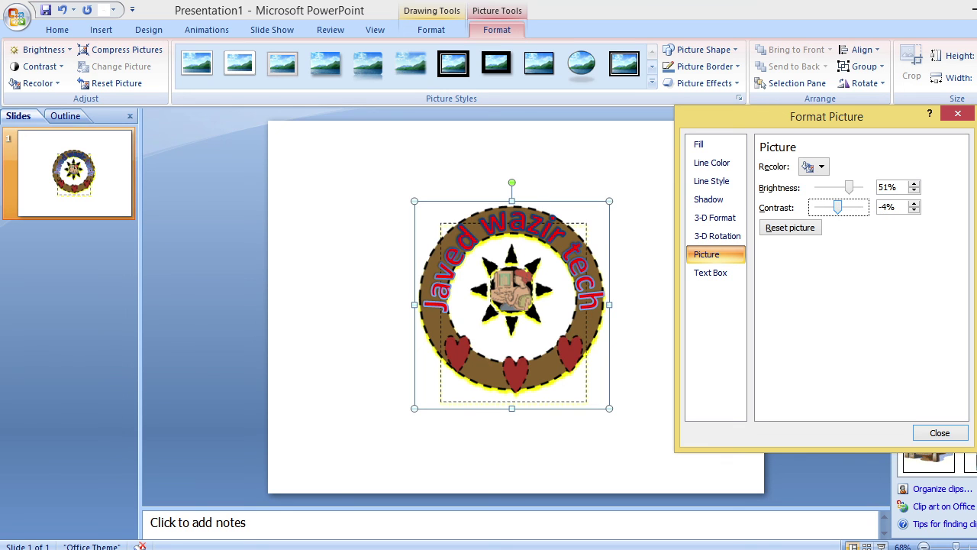
{"action": "left_click", "coordinate": [940, 433]}
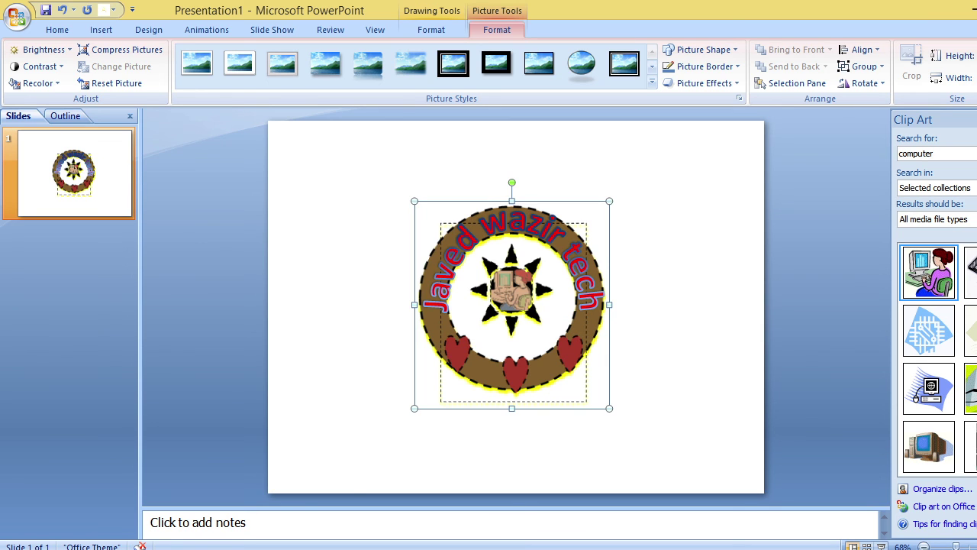
{"action": "left_click", "coordinate": [976, 120]}
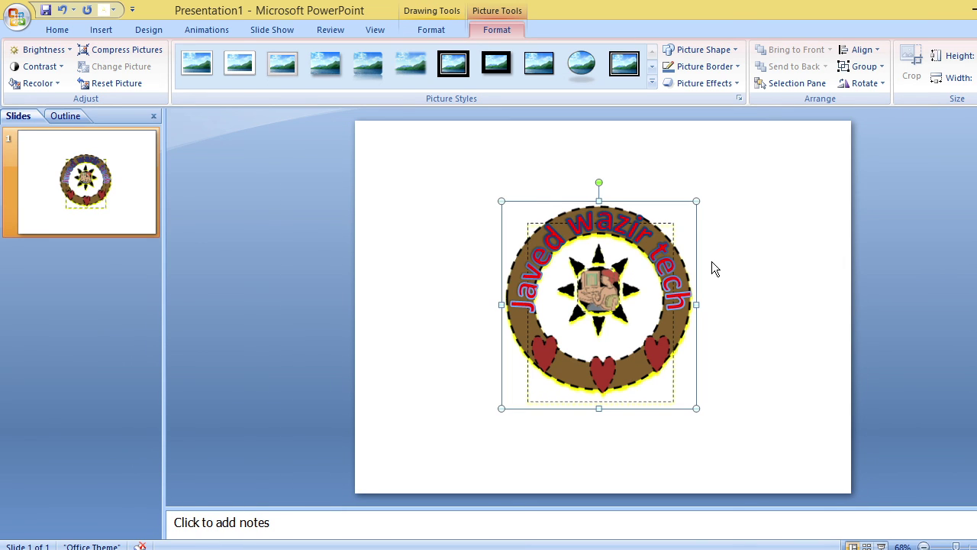